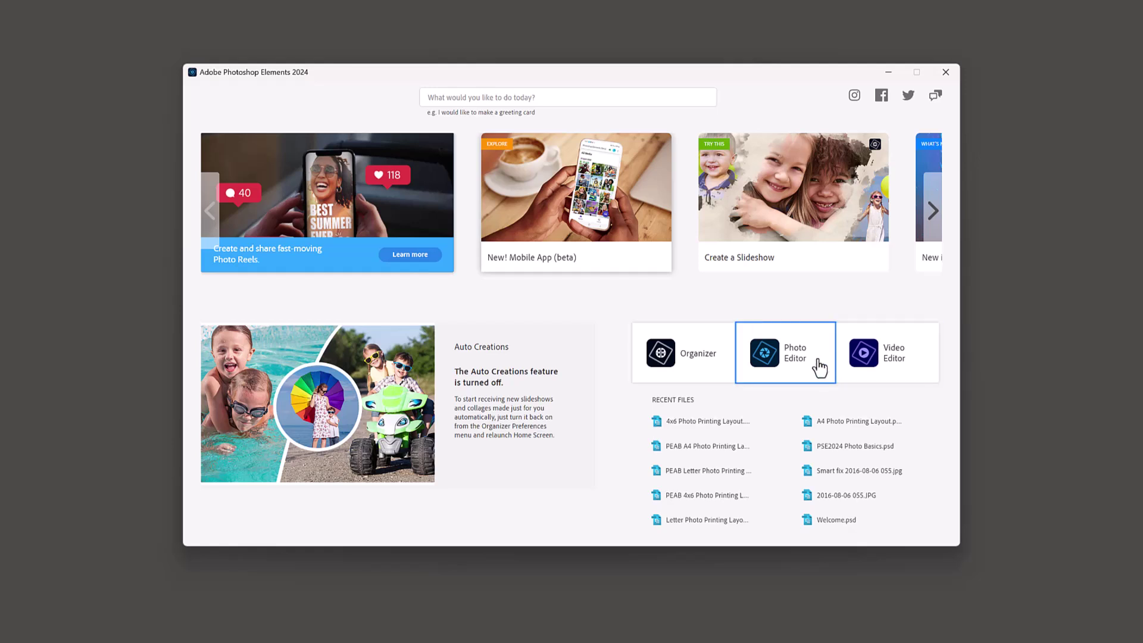
# Step: Open the Photo Editor from the Photoshop Elements Home Screen
pyautogui.click(816, 360)
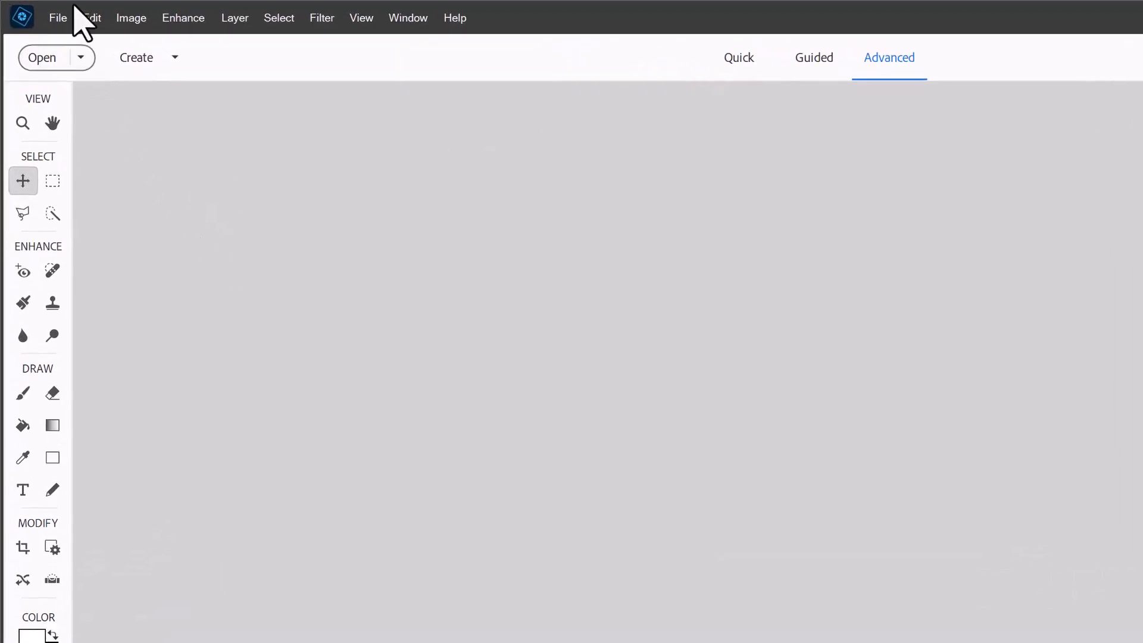
# Step: Create a blank U.S. Paper Letter document, 8.5 × 11 inches at 300 pixels/inch
pyautogui.click(58, 17)
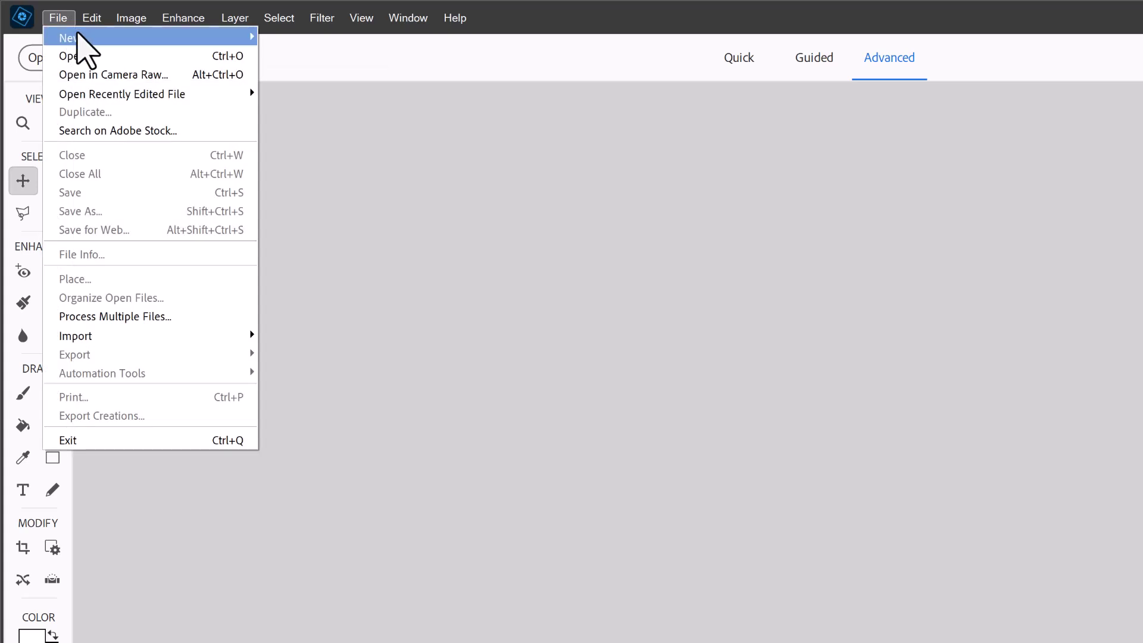
pyautogui.moveTo(74, 36)
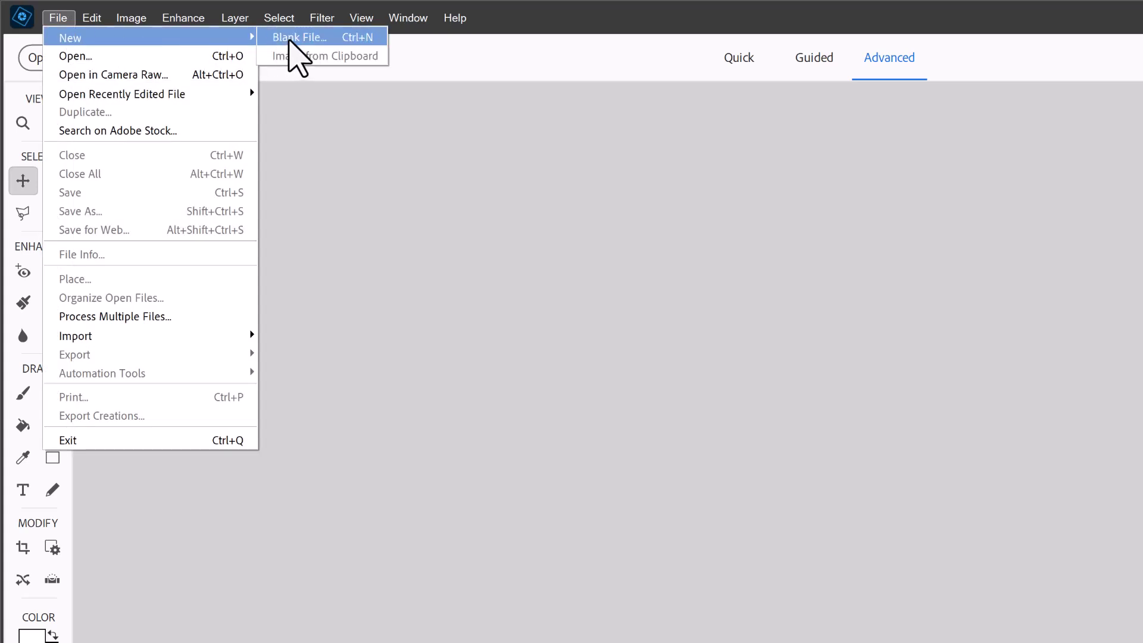
pyautogui.click(292, 37)
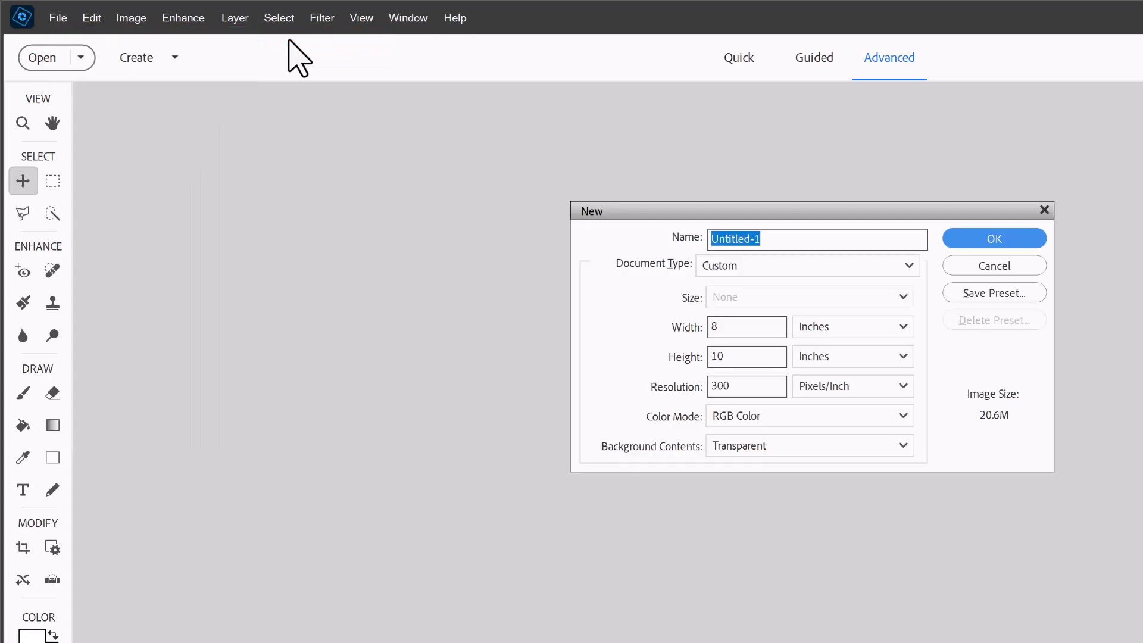
pyautogui.click(703, 269)
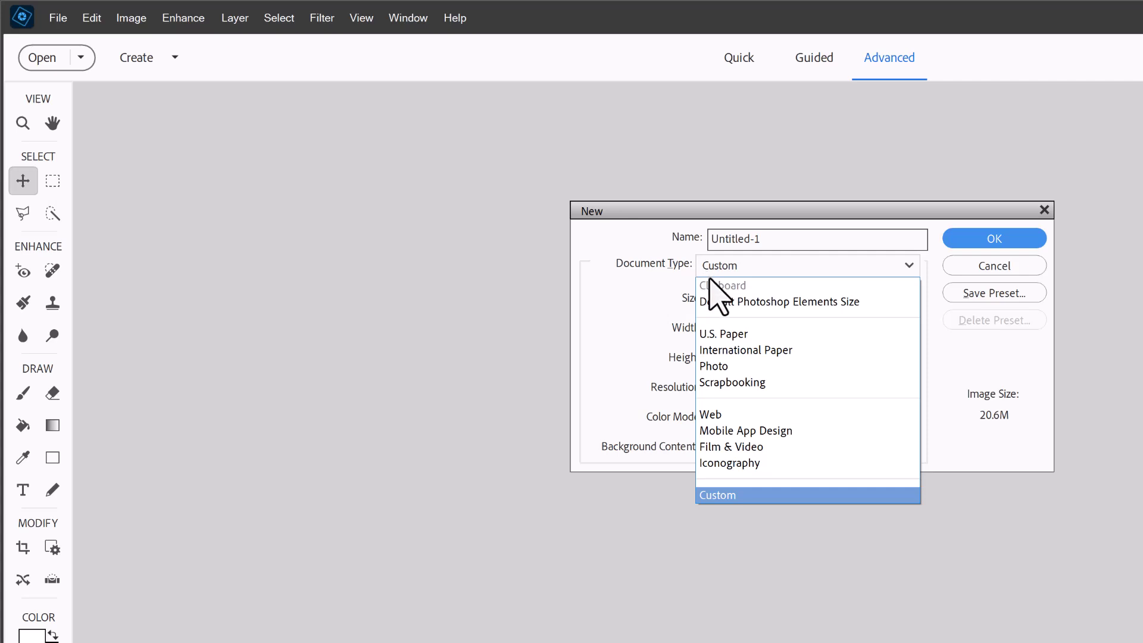
pyautogui.click(795, 334)
pyautogui.click(760, 303)
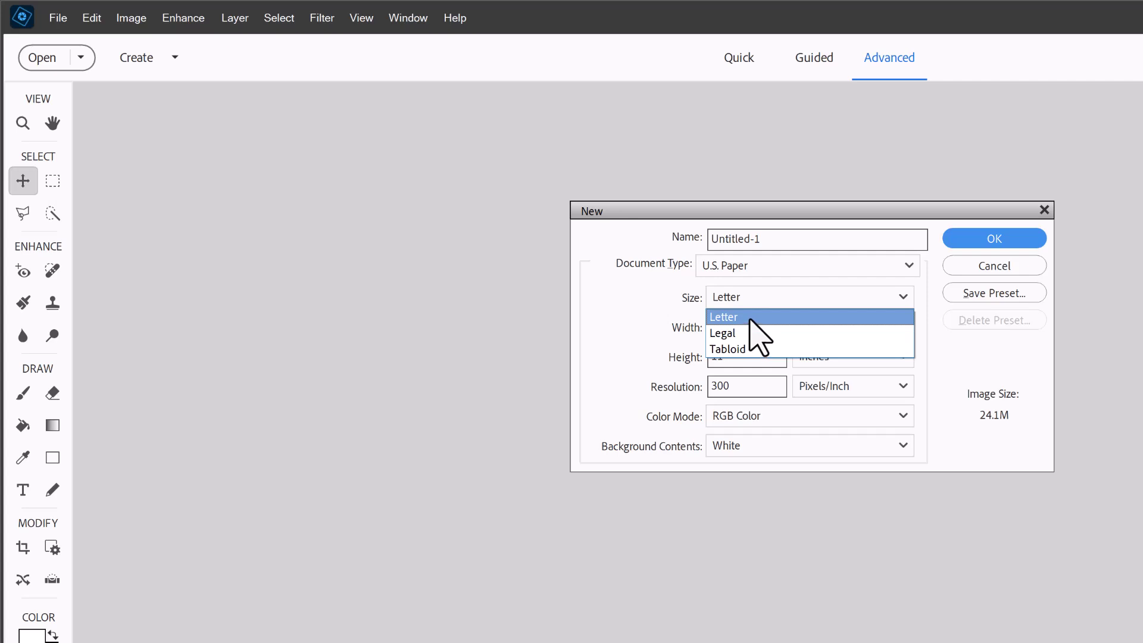
pyautogui.click(749, 319)
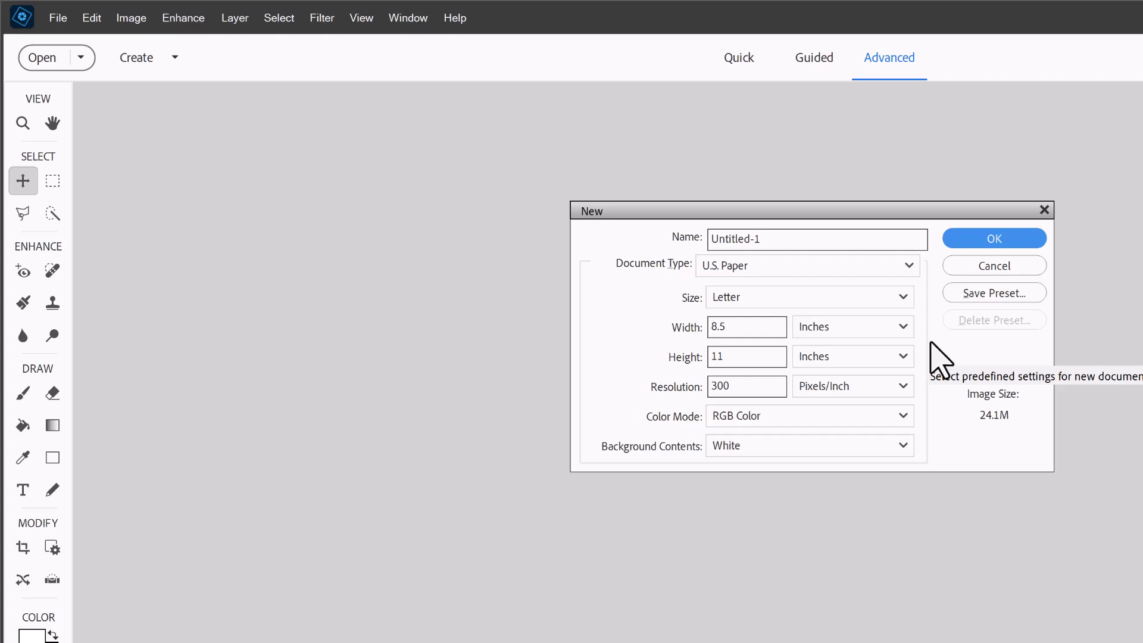
pyautogui.click(969, 238)
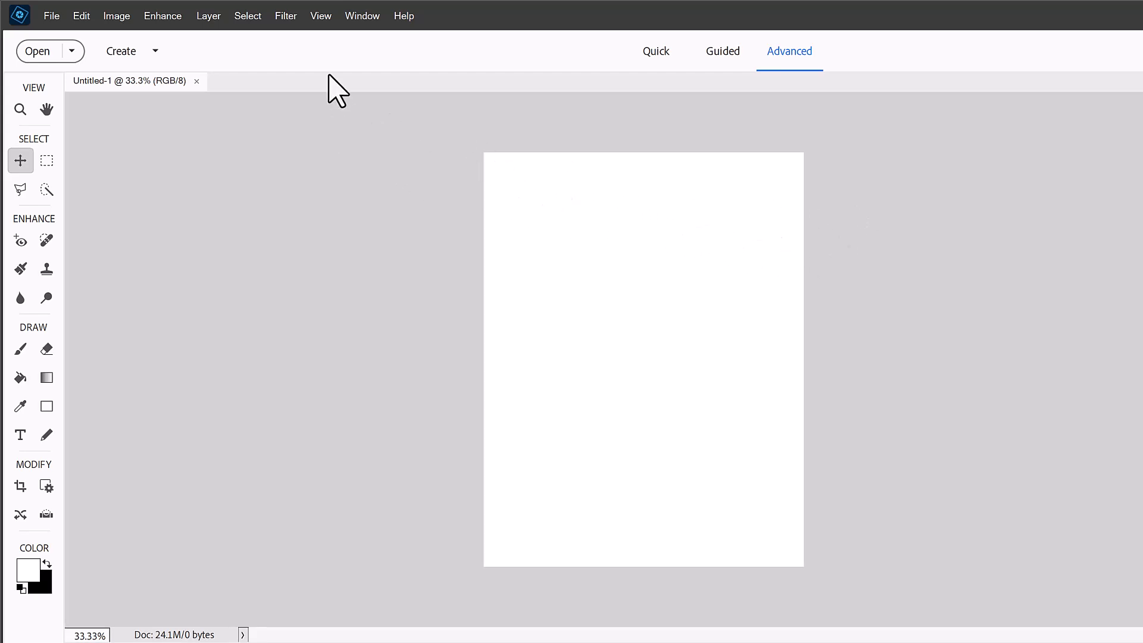
# Step: Show the rulers and switch their units from centimetres to inches in Preferences
pyautogui.click(320, 18)
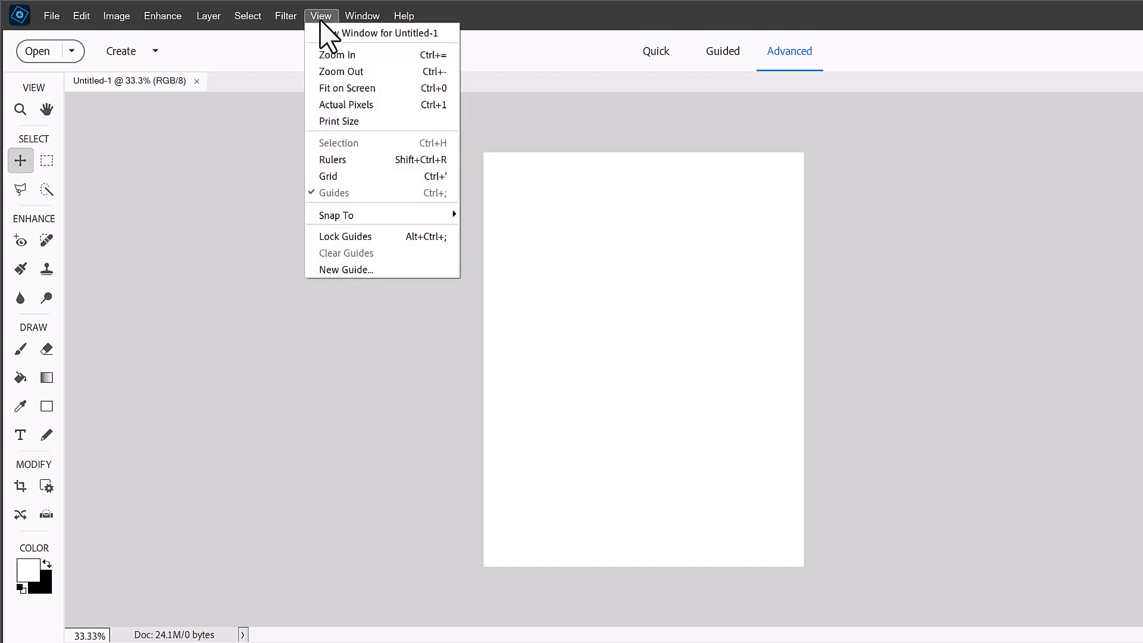
pyautogui.click(329, 159)
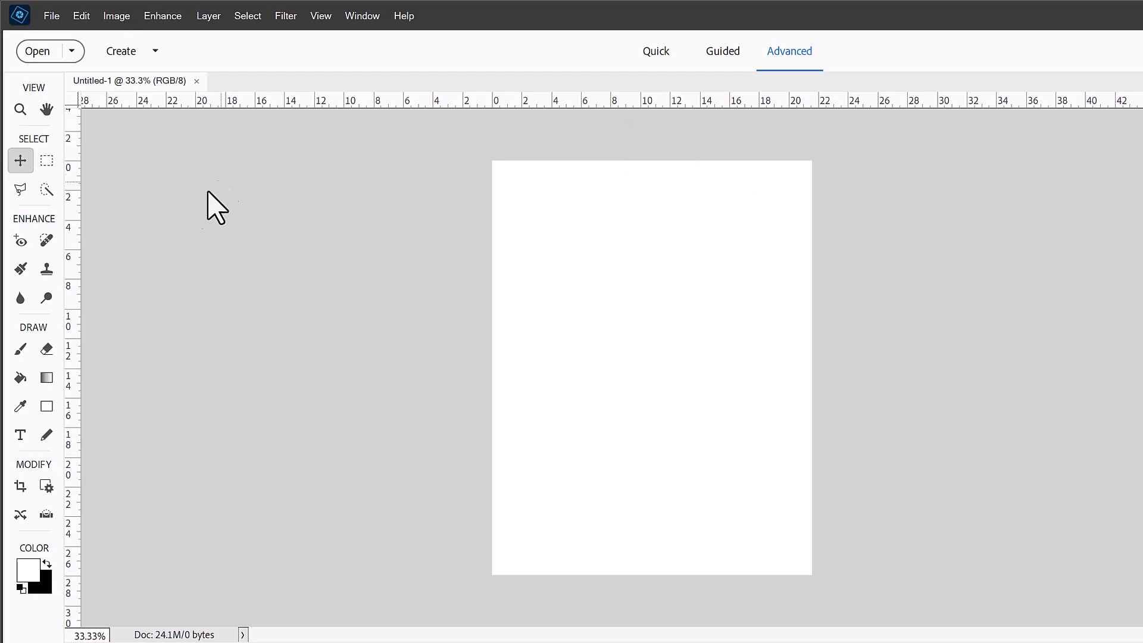
pyautogui.click(52, 16)
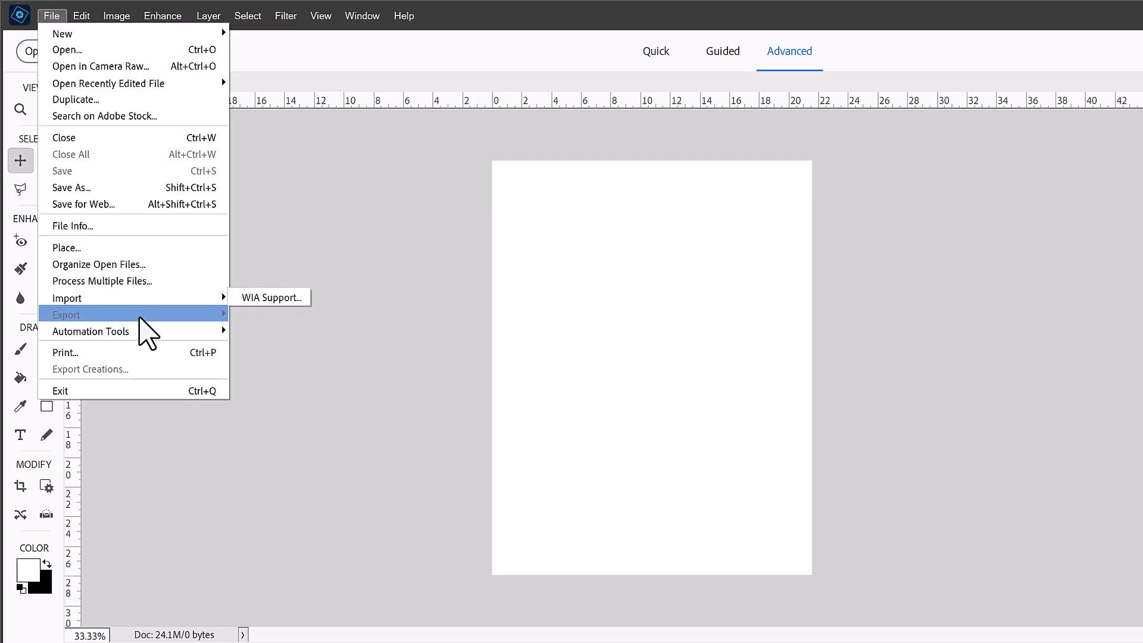
pyautogui.click(82, 16)
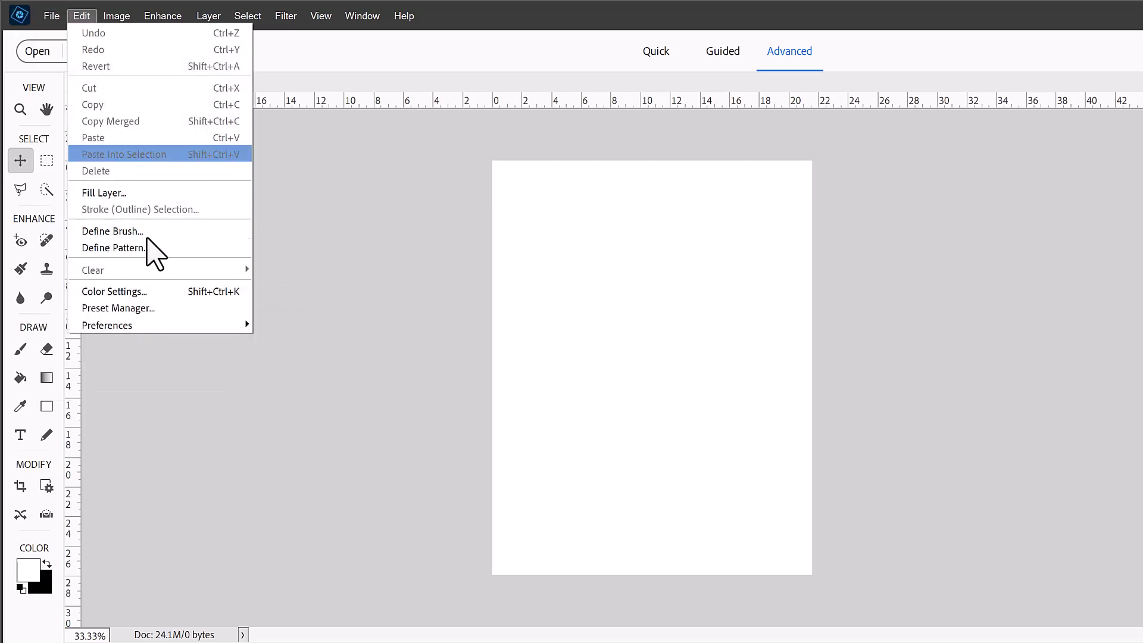
pyautogui.moveTo(245, 327)
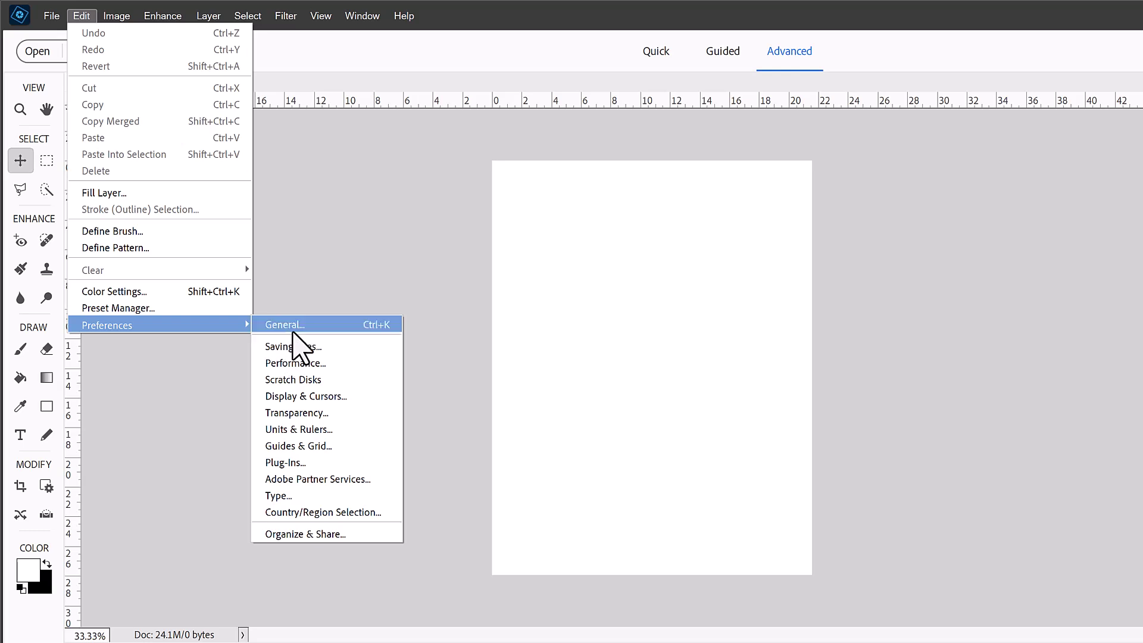
pyautogui.click(299, 429)
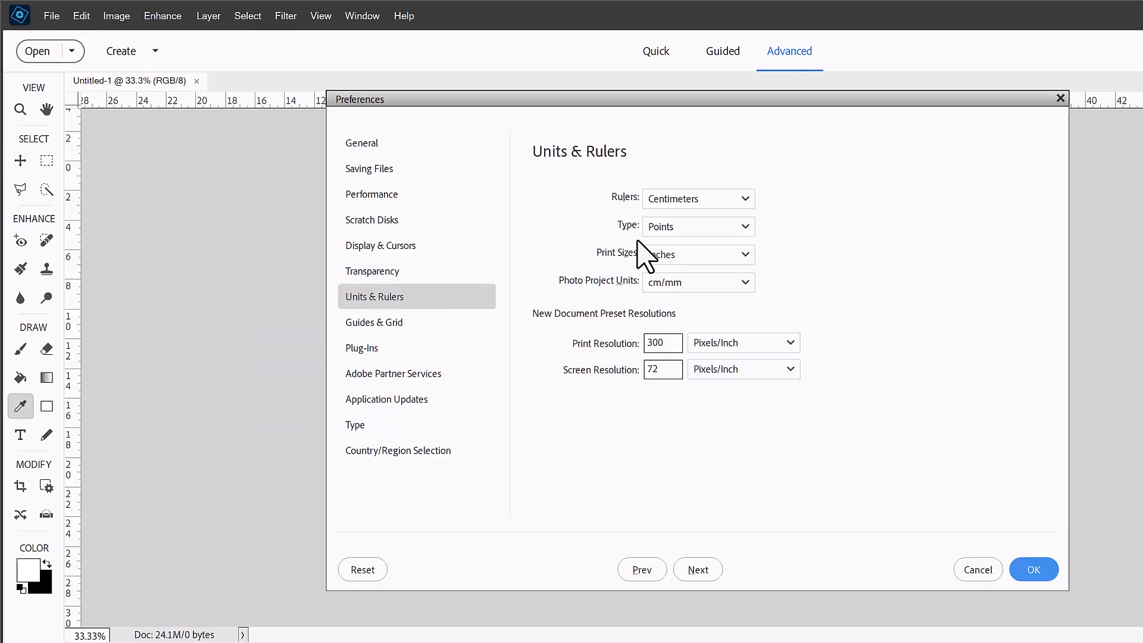
pyautogui.click(662, 202)
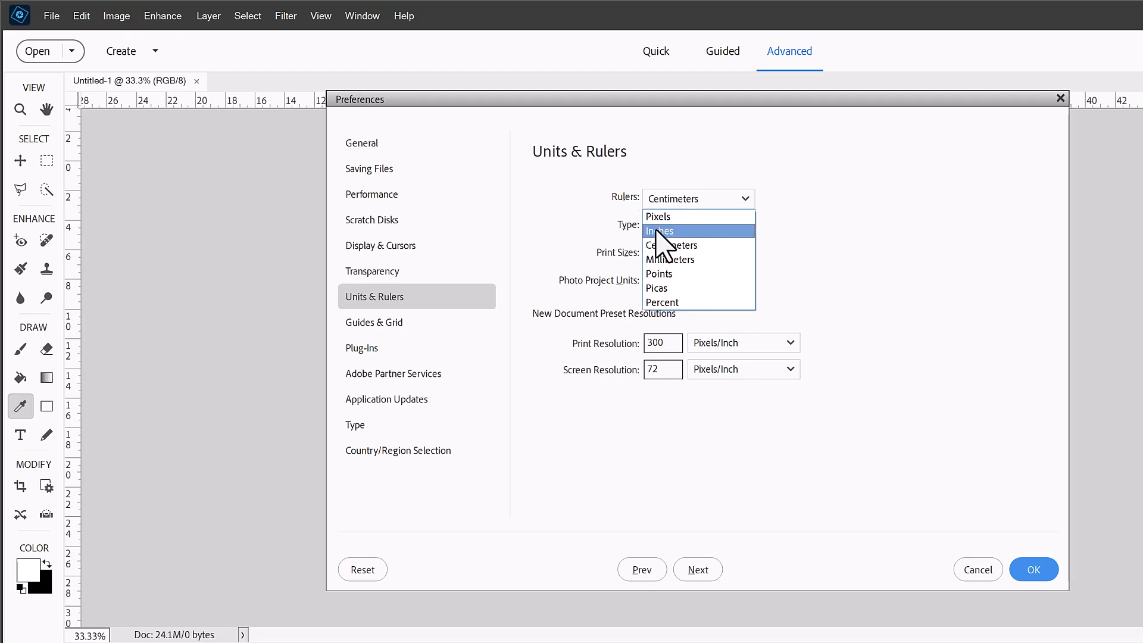
pyautogui.click(660, 231)
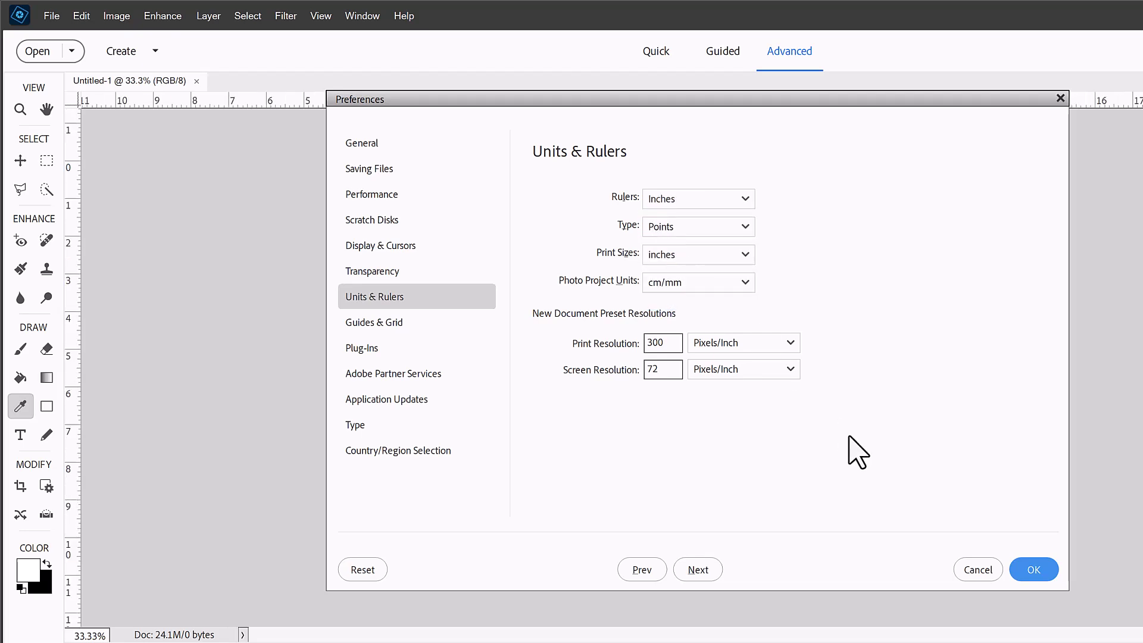
pyautogui.click(1034, 572)
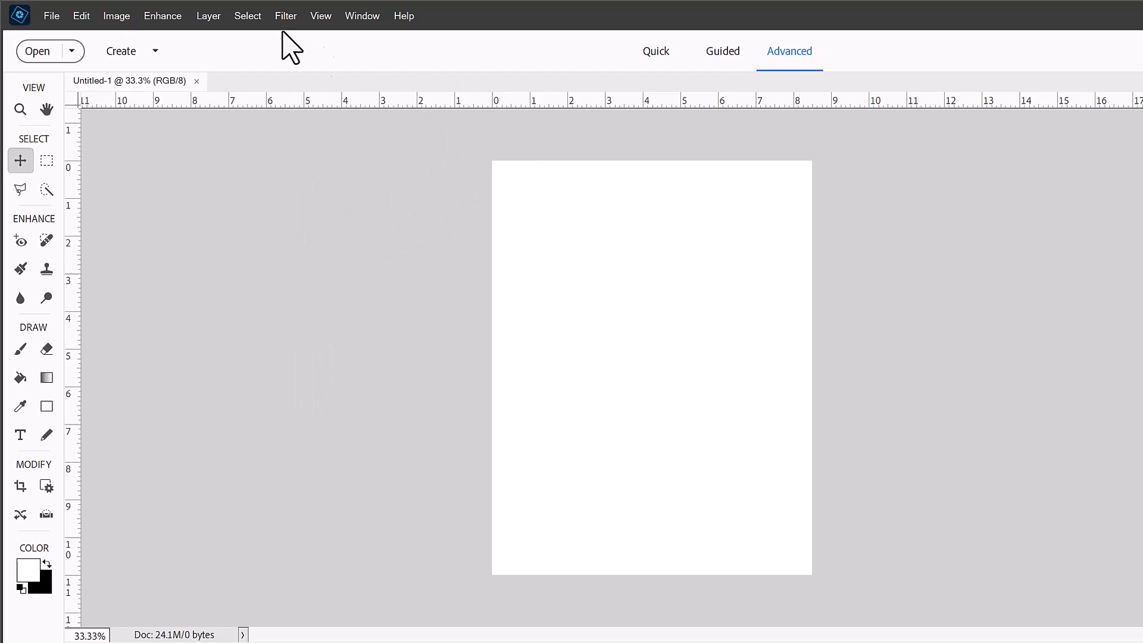
# Step: Add a vertical guide at the 4-inch position via New Guide
pyautogui.click(320, 18)
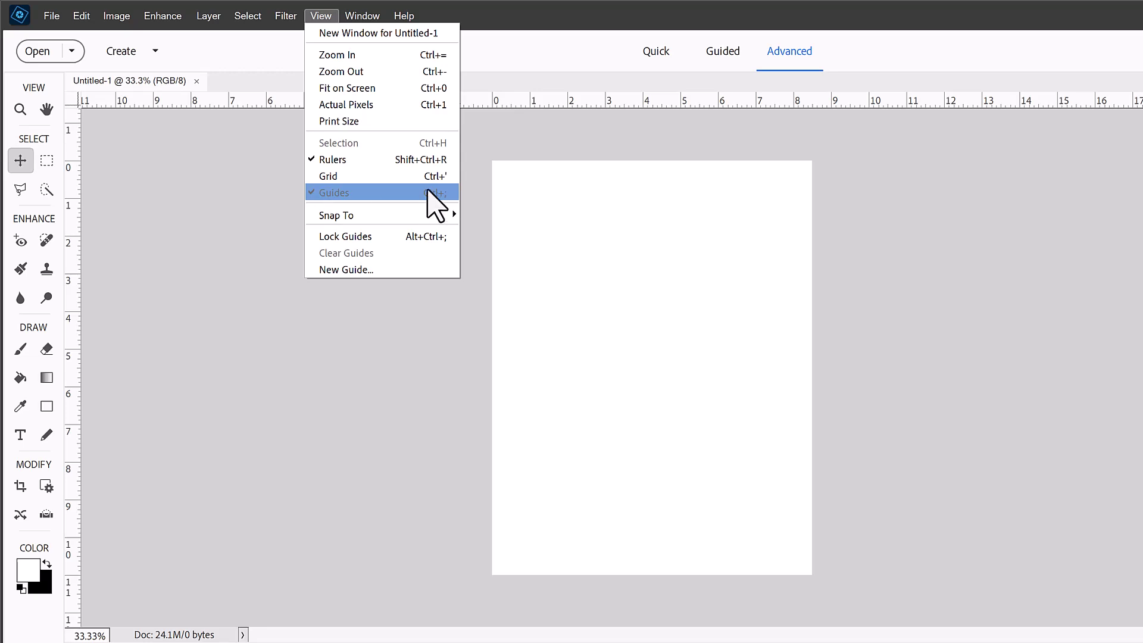
pyautogui.click(554, 135)
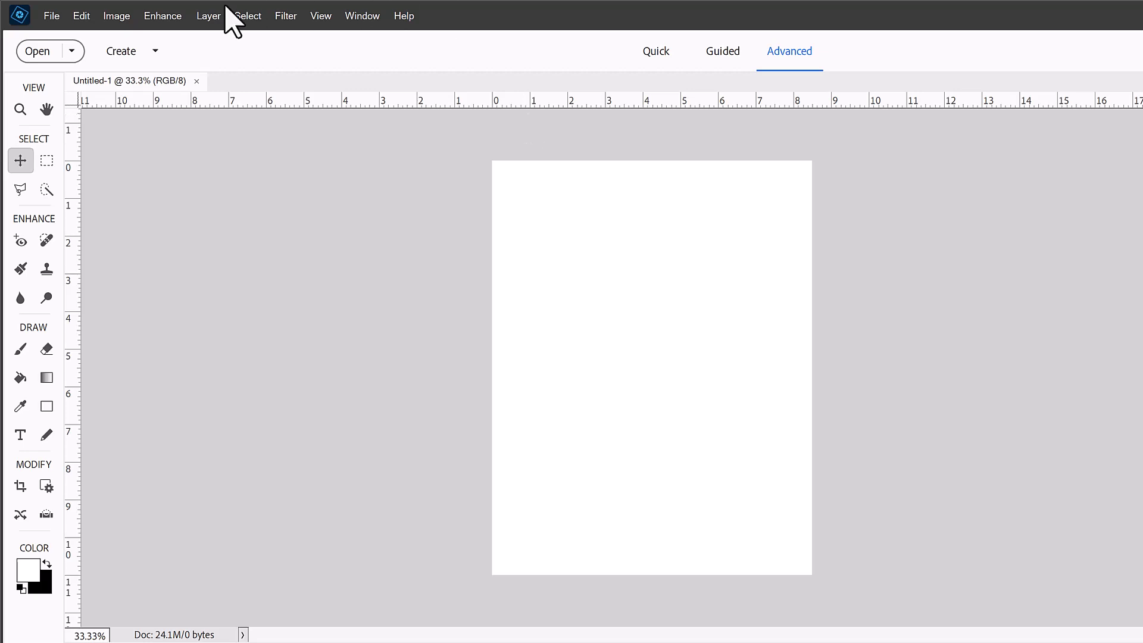
pyautogui.click(313, 17)
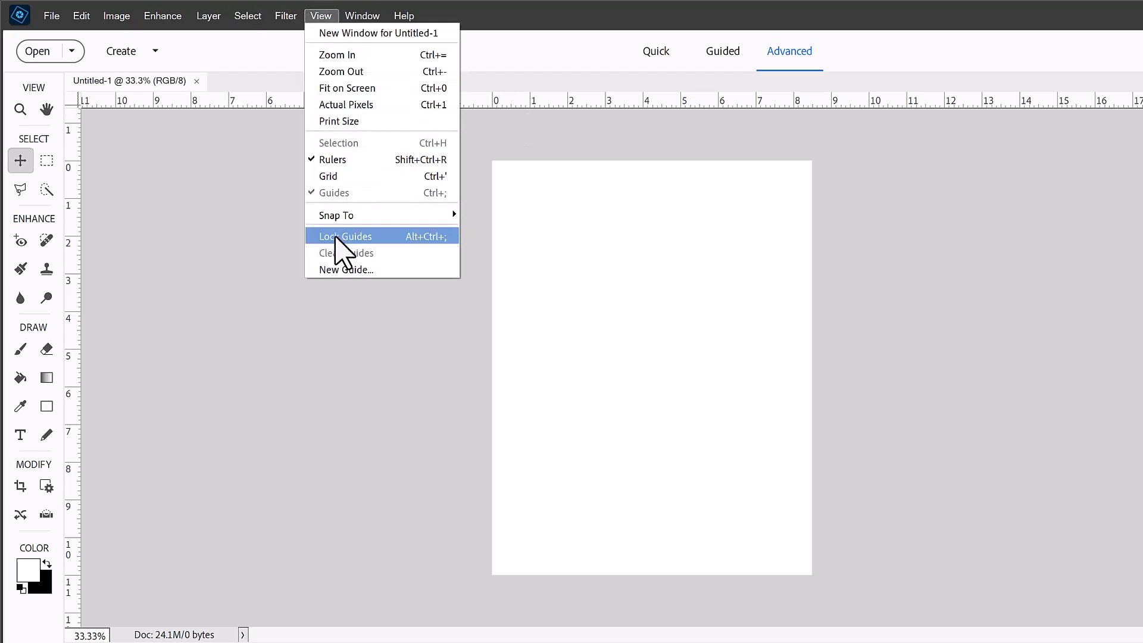
pyautogui.click(349, 271)
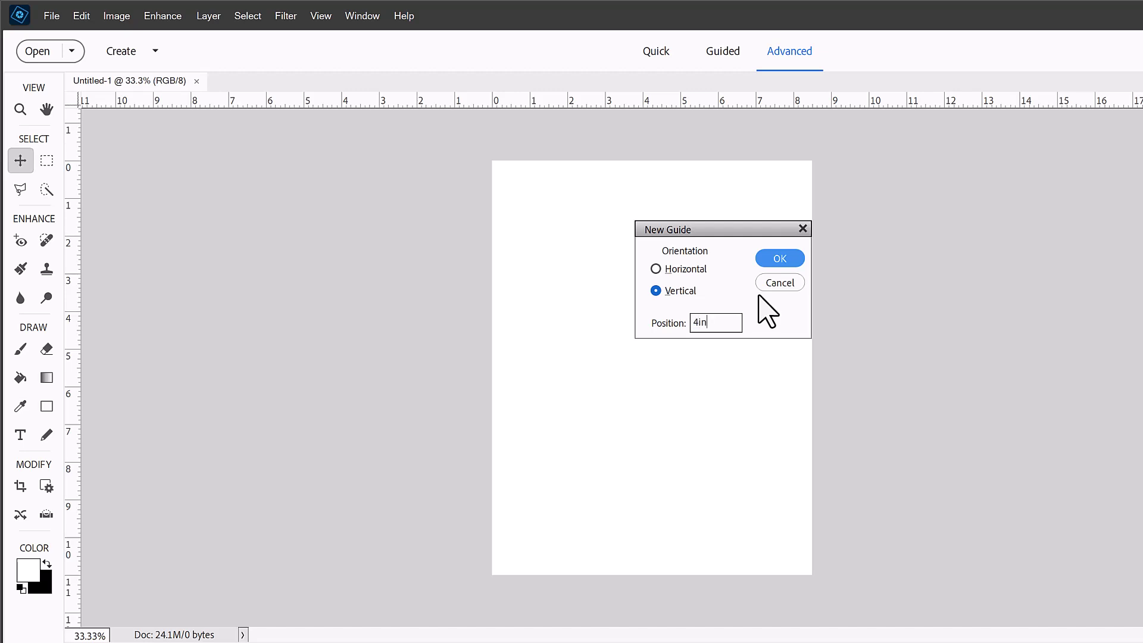
pyautogui.click(777, 261)
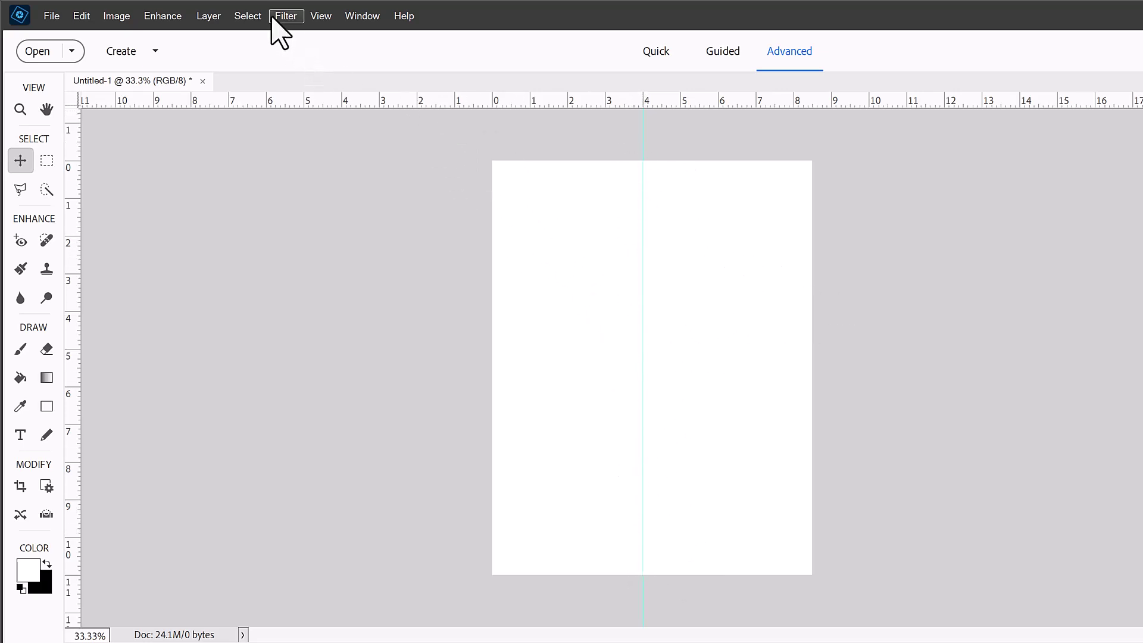
# Step: Add a vertical guide at 8 inches, then undo it
pyautogui.click(313, 16)
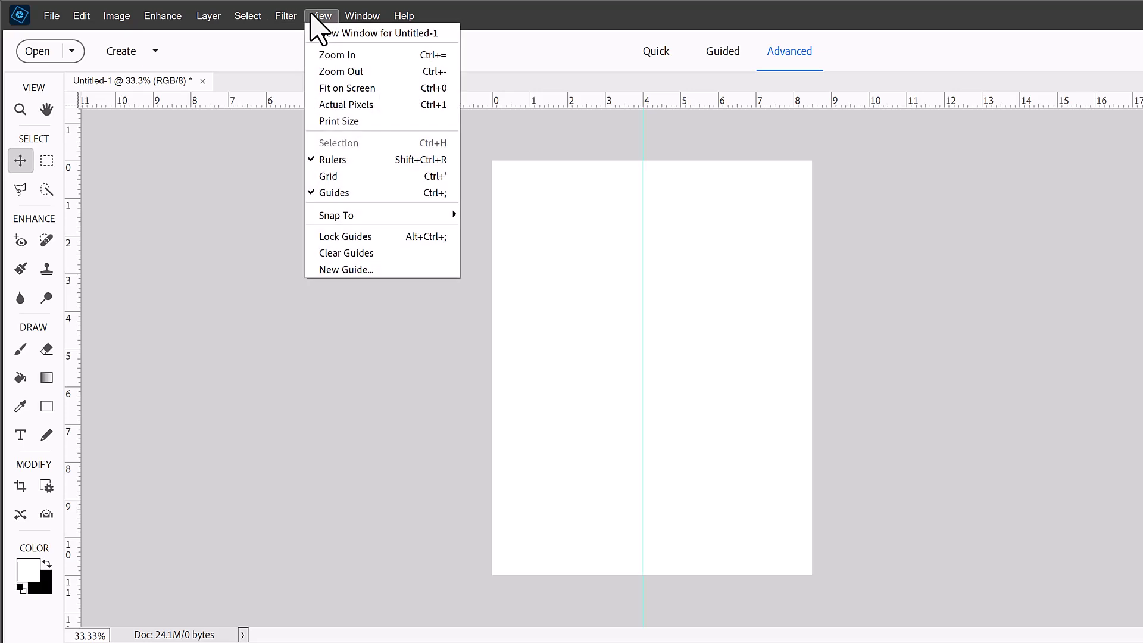
pyautogui.click(421, 269)
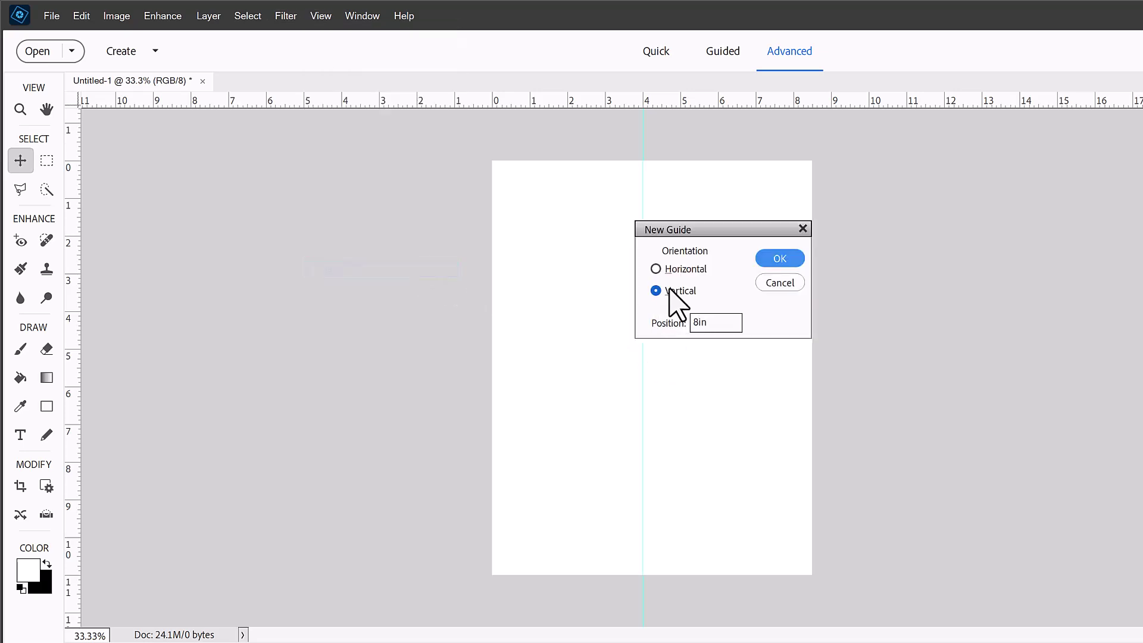
pyautogui.click(780, 258)
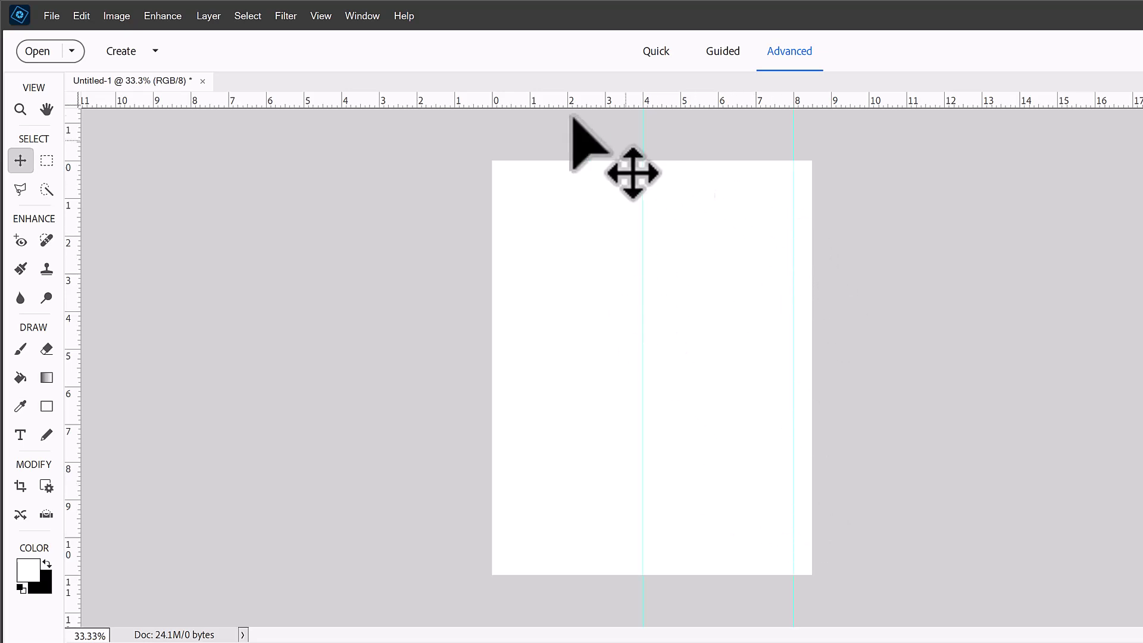
pyautogui.hotkey('ctrl', 'z')
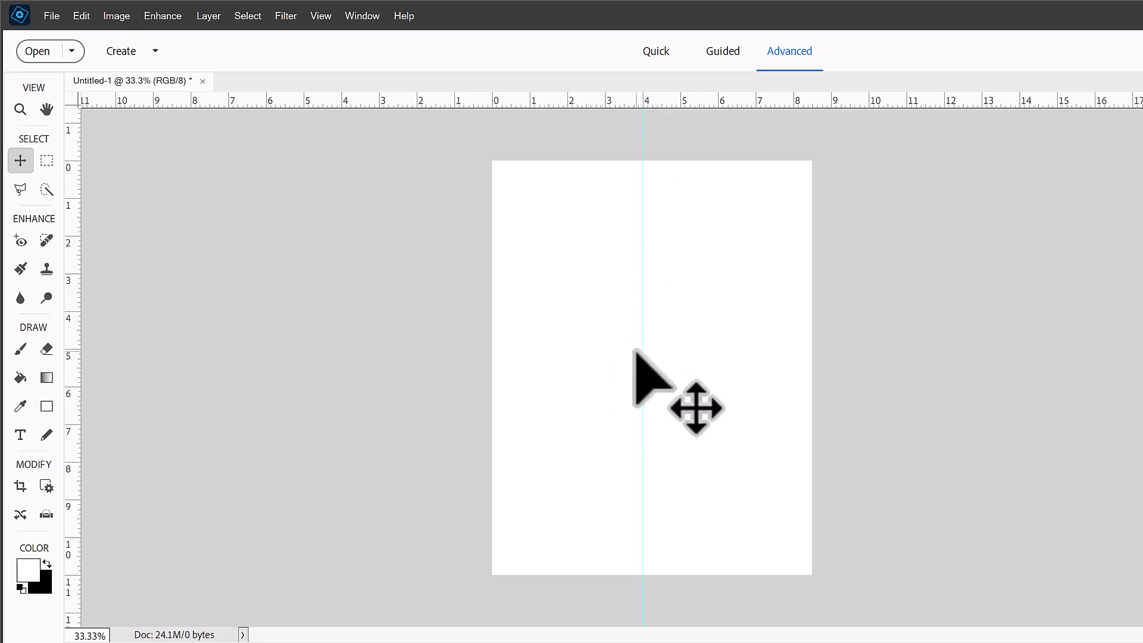
# Step: Add a horizontal guide at 6 inches
pyautogui.click(321, 16)
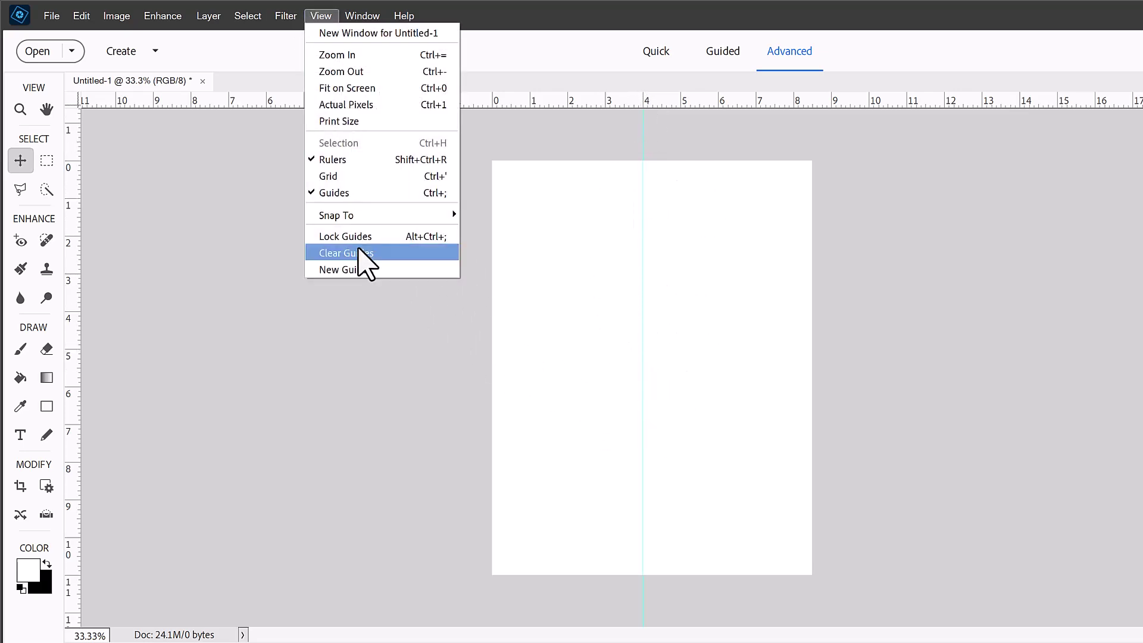
pyautogui.click(446, 271)
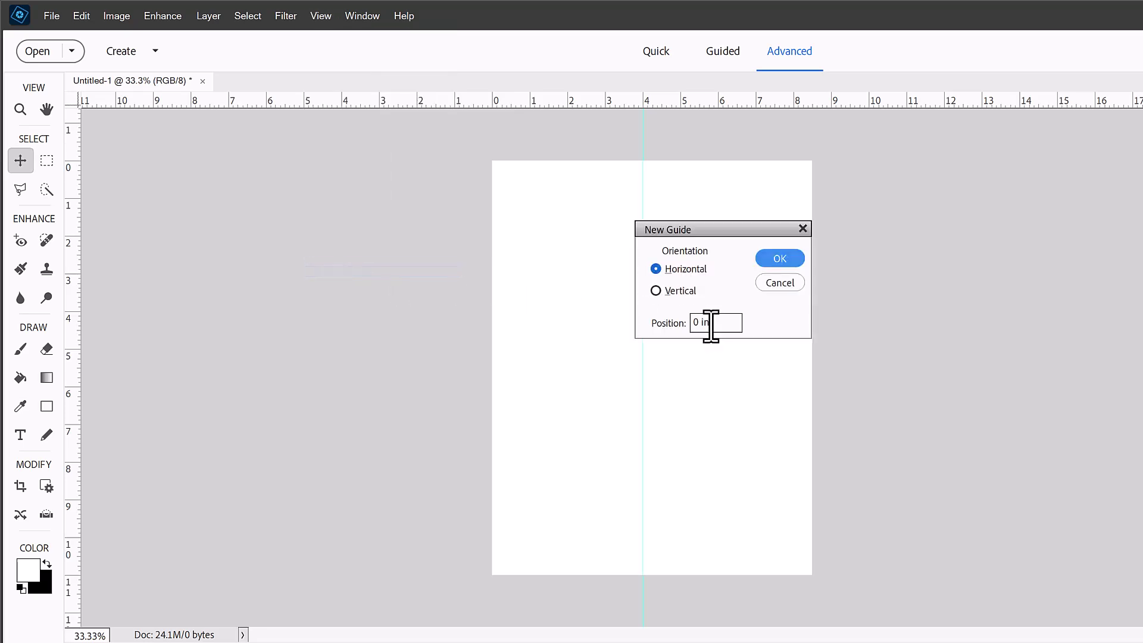
pyautogui.write('6in')
pyautogui.click(774, 257)
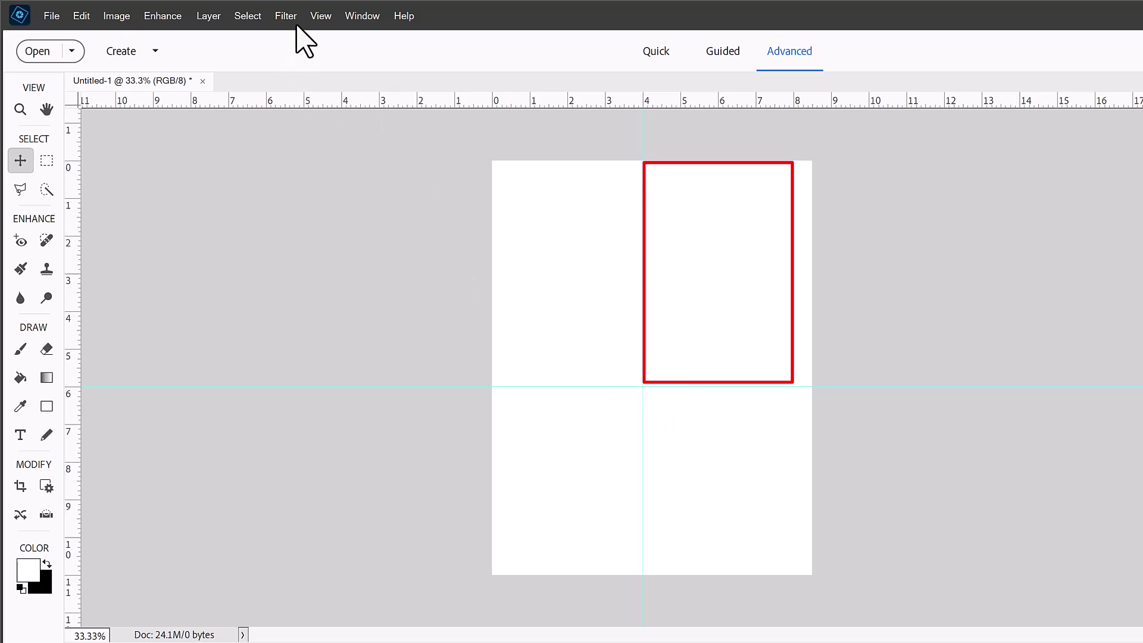
# Step: Add another vertical guide at the 8-inch position
pyautogui.click(319, 16)
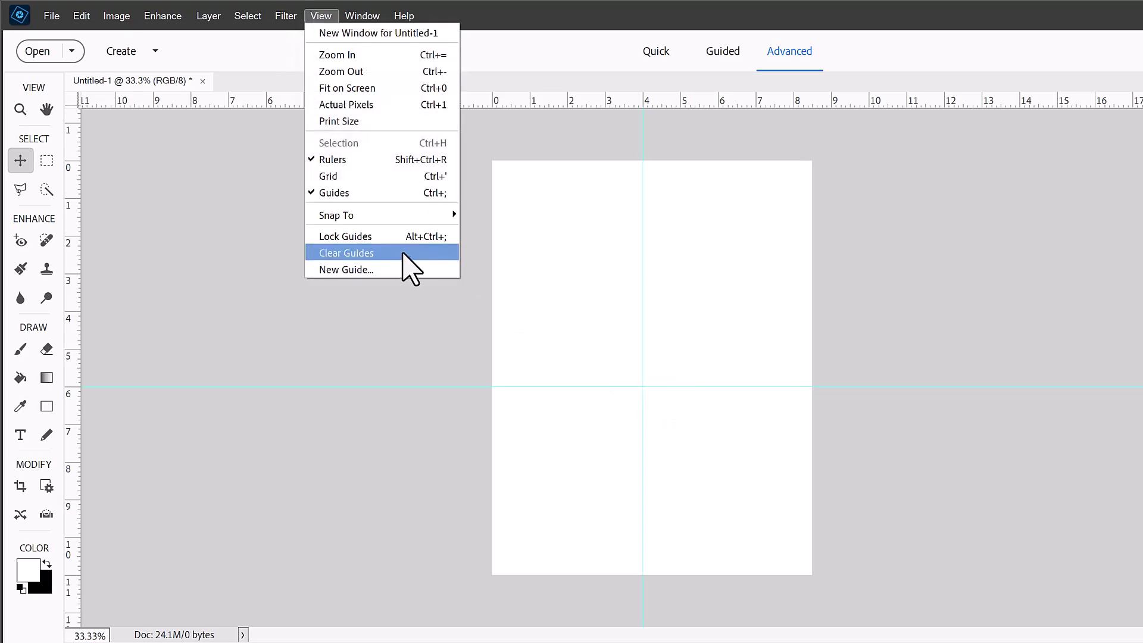
pyautogui.click(409, 271)
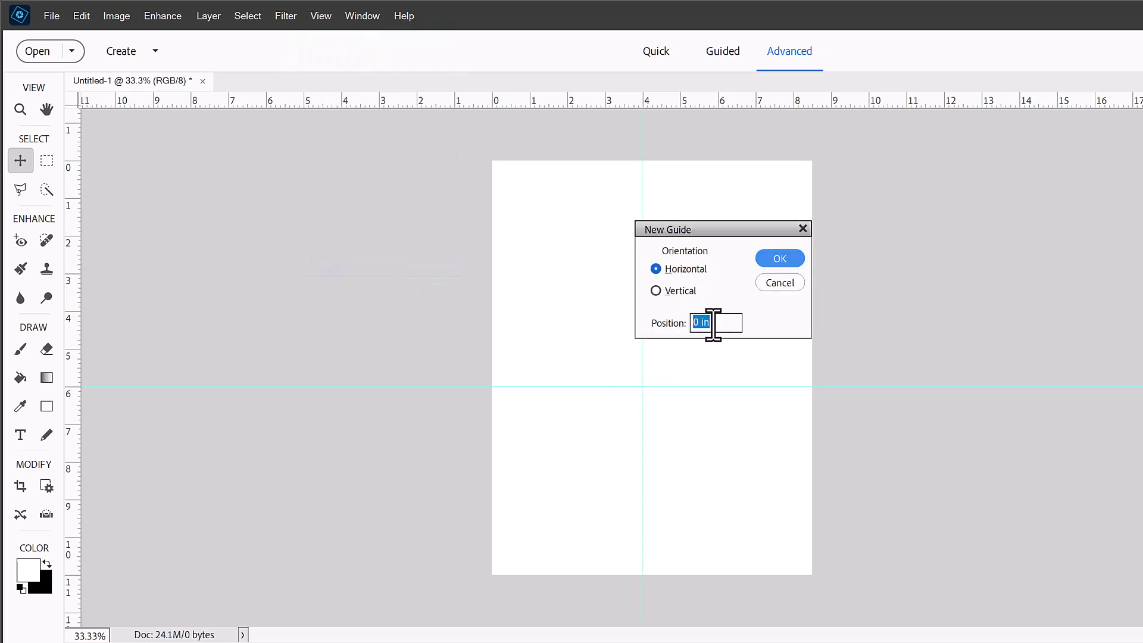
pyautogui.click(685, 289)
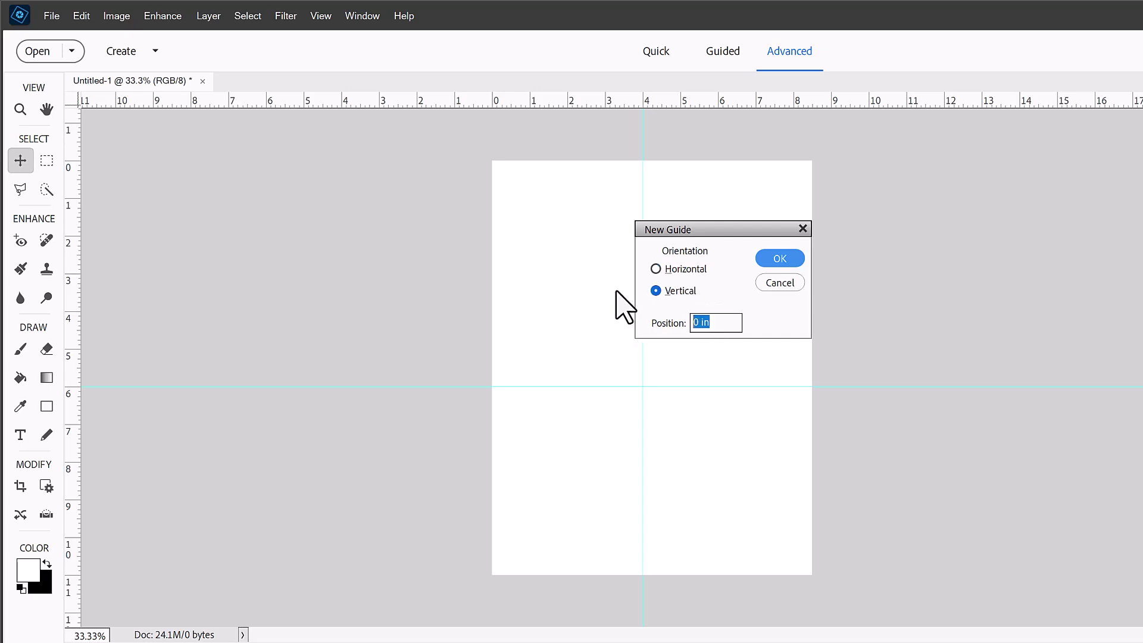
pyautogui.press('Return')
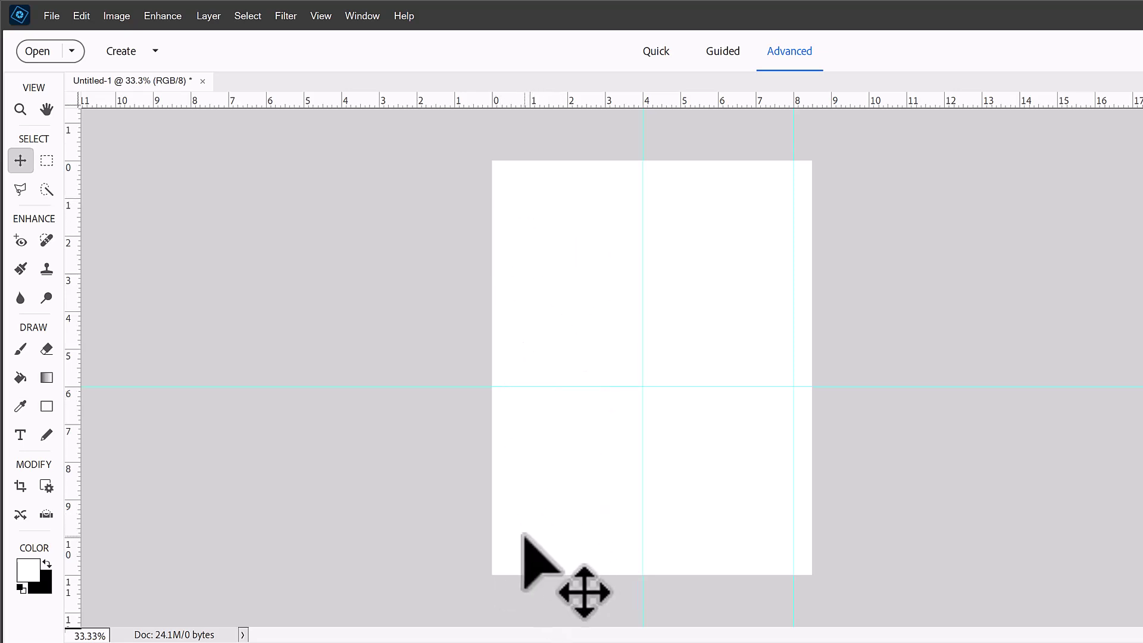
# Step: Add a horizontal guide at 10 inches
pyautogui.click(320, 23)
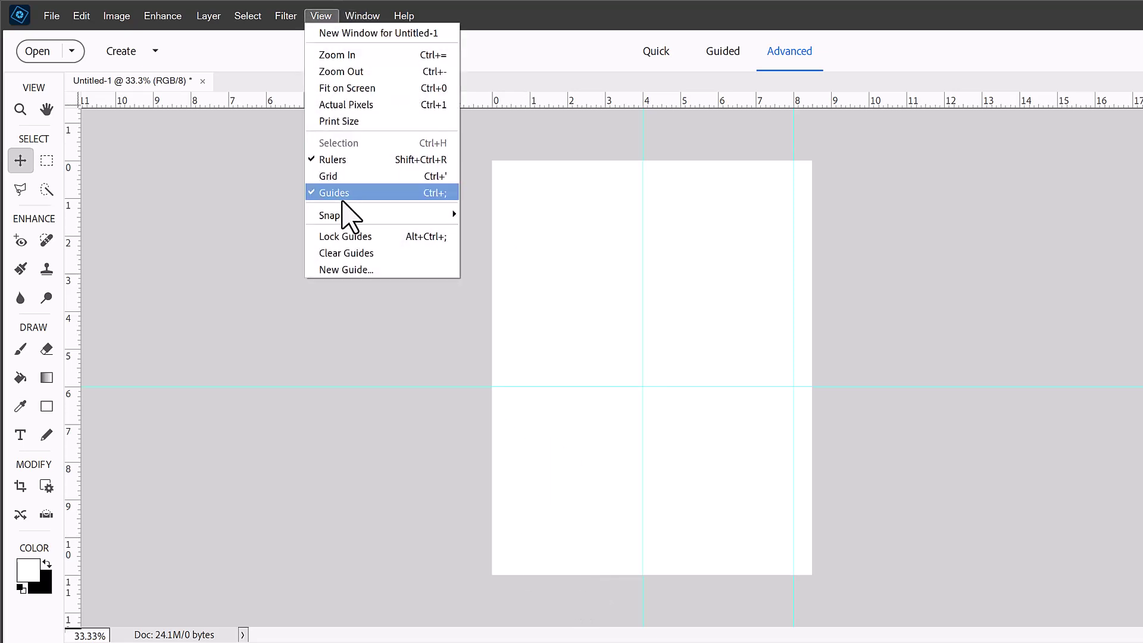
pyautogui.click(354, 269)
pyautogui.click(694, 271)
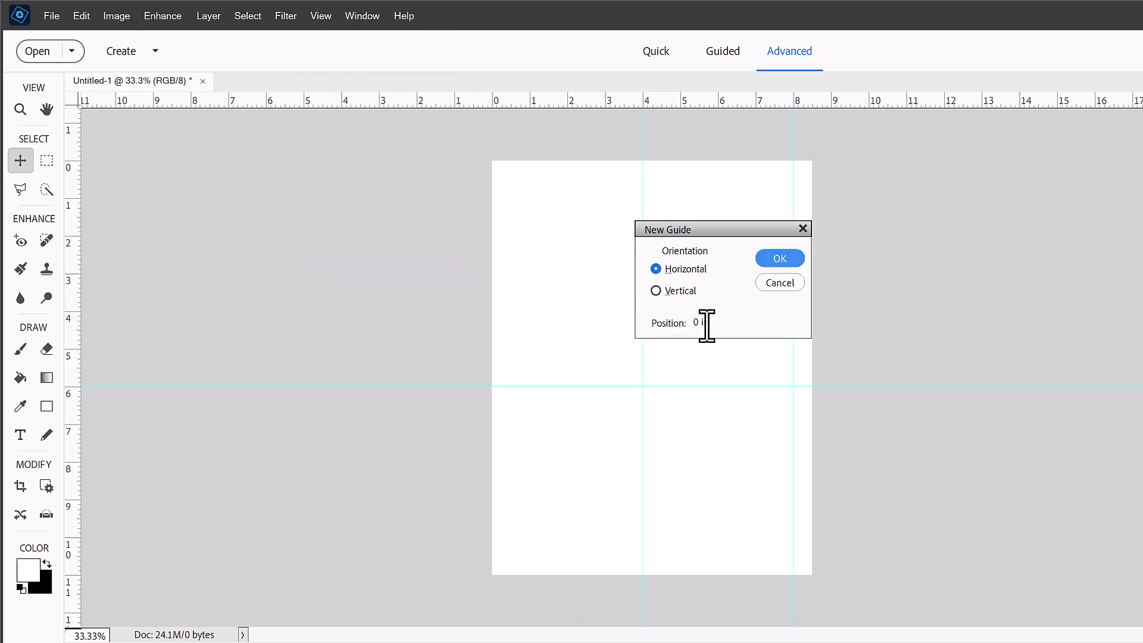
pyautogui.click(714, 323)
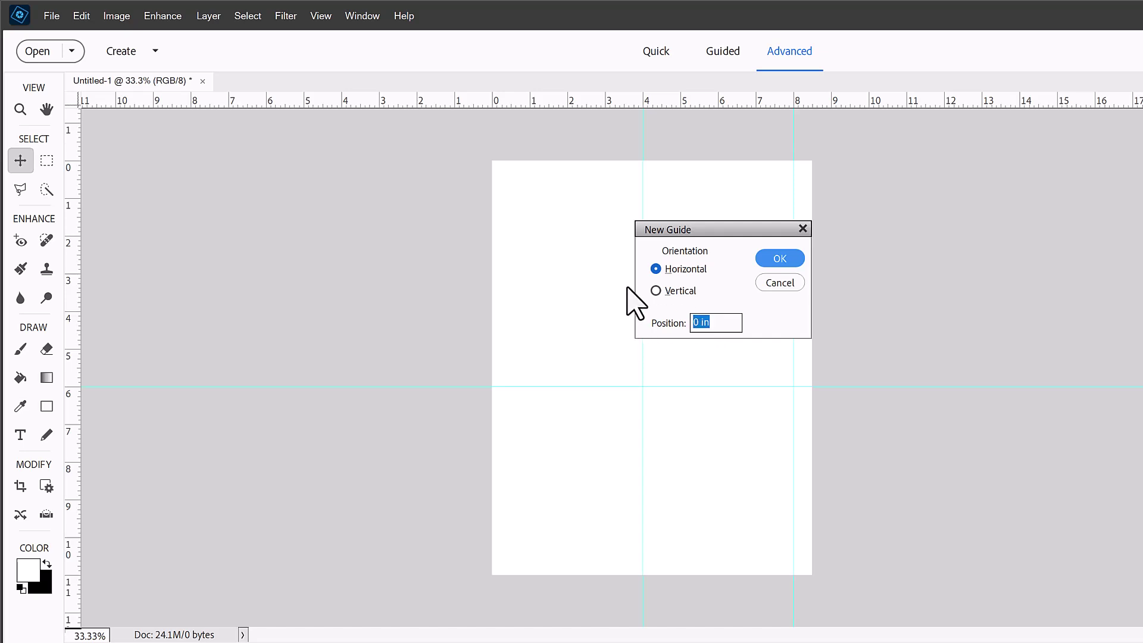
pyautogui.press('Return')
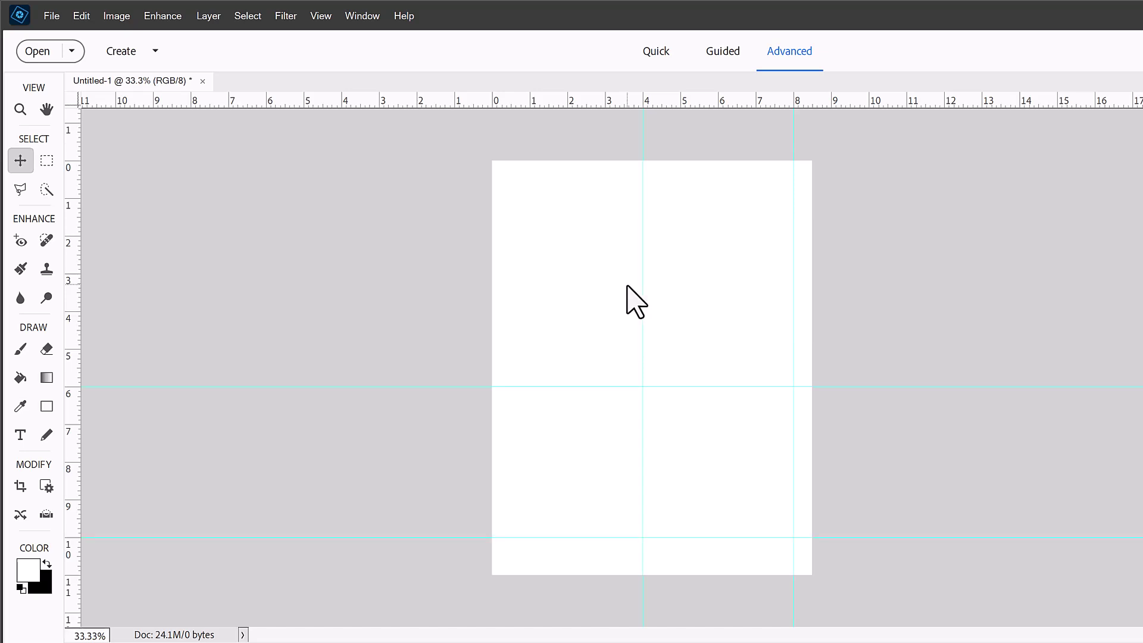
# Step: Add a vertical guide at 6 inches
pyautogui.click(328, 15)
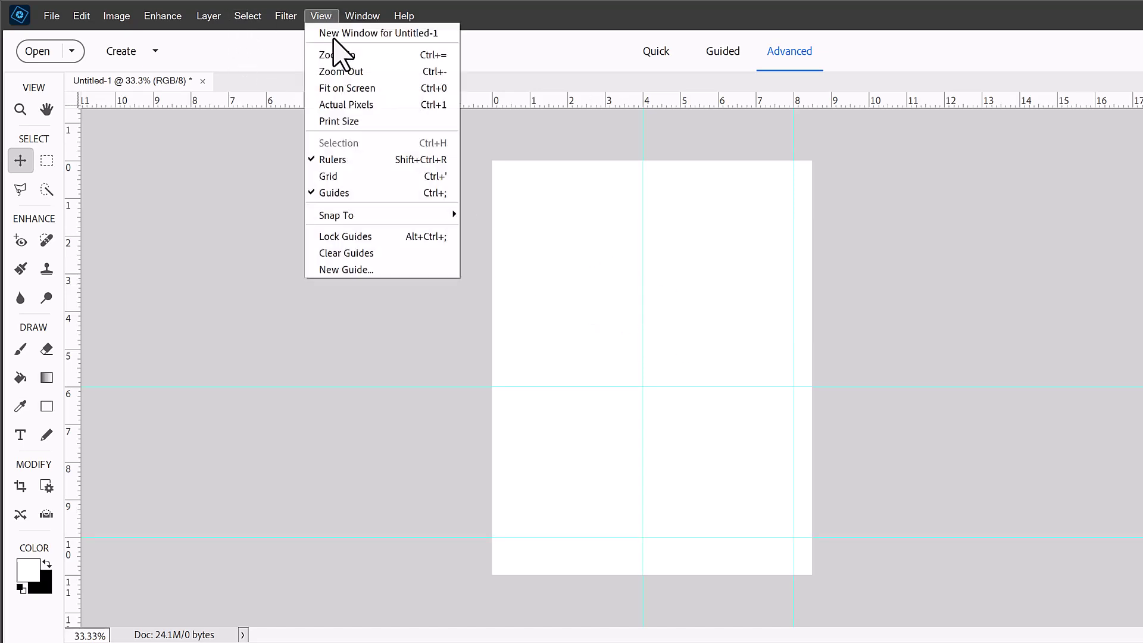
pyautogui.click(384, 269)
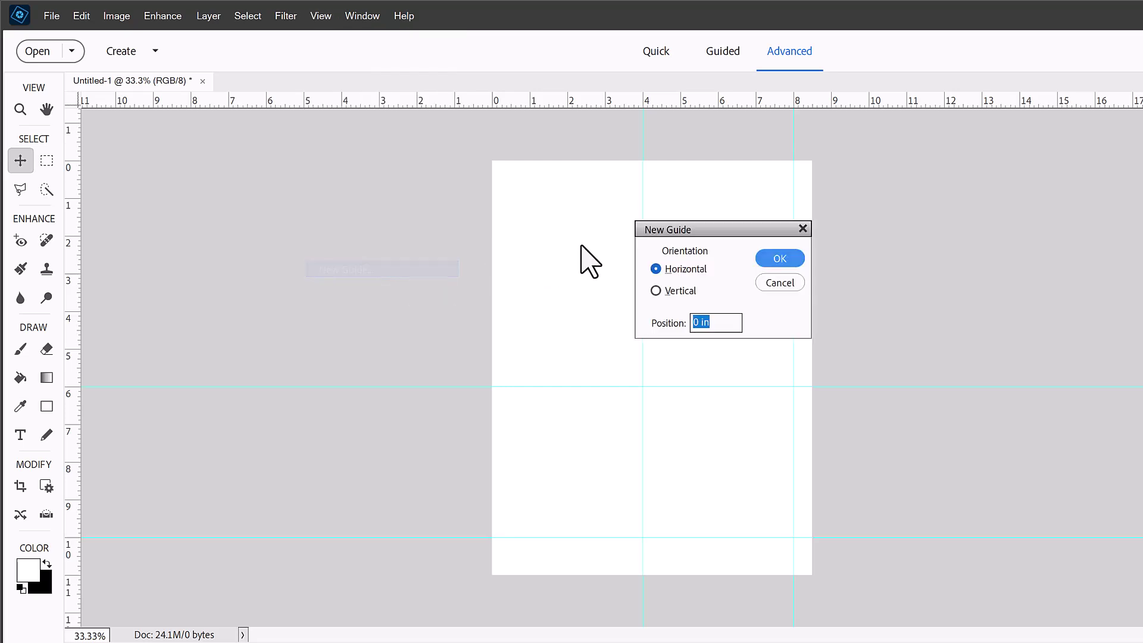
pyautogui.click(684, 292)
pyautogui.press('Return')
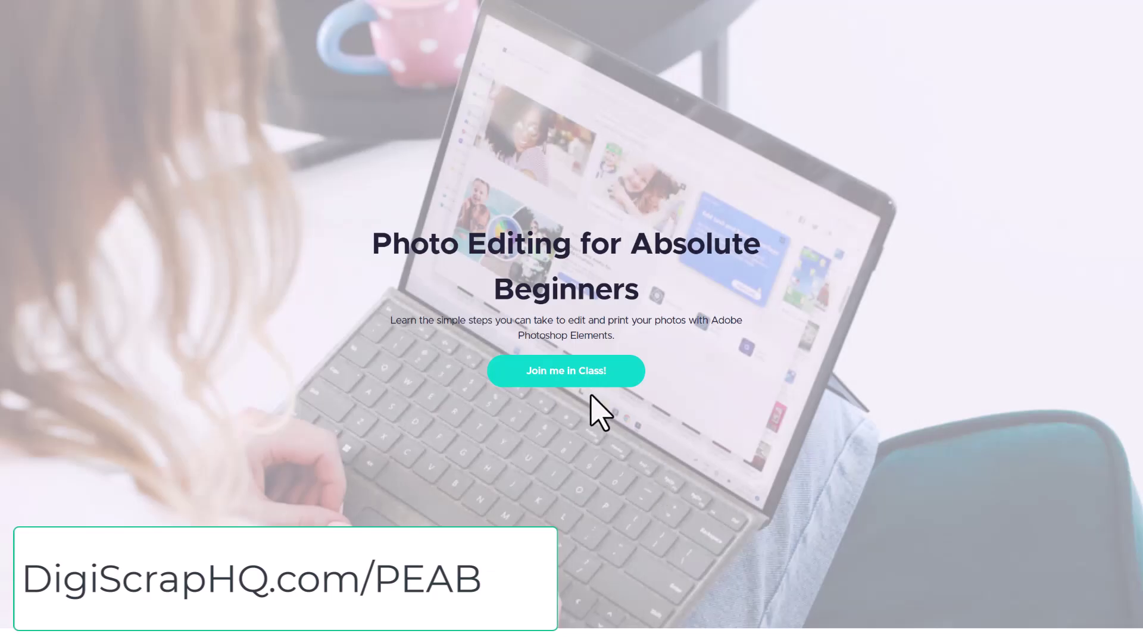
pyautogui.scroll(-4, 619, 441)
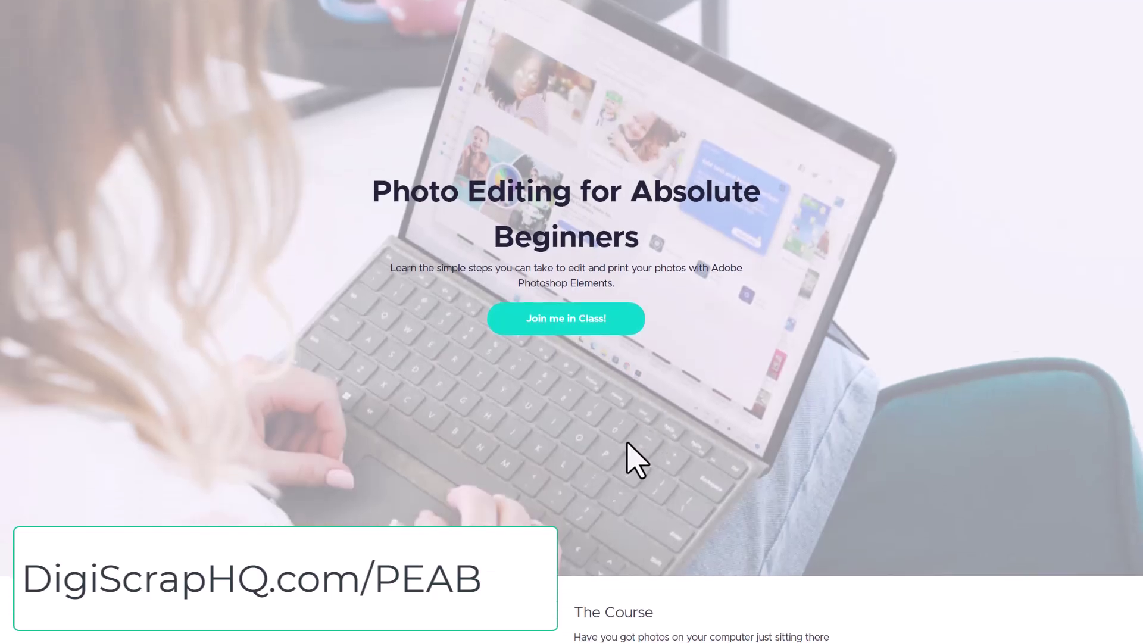
pyautogui.scroll(-10, 631, 461)
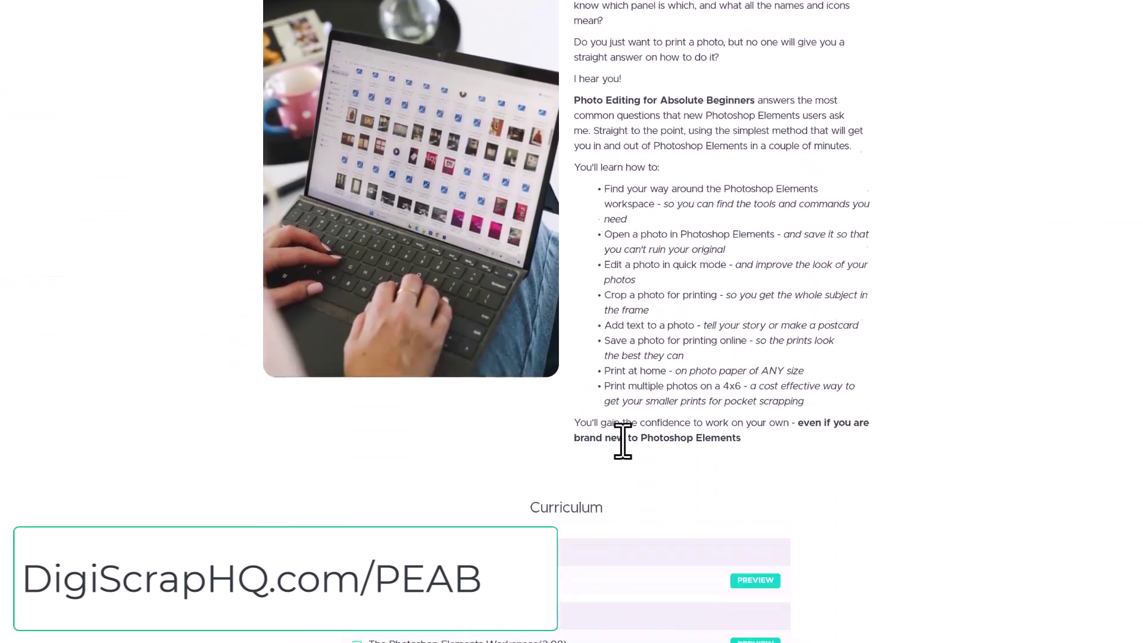
pyautogui.scroll(-4, 620, 449)
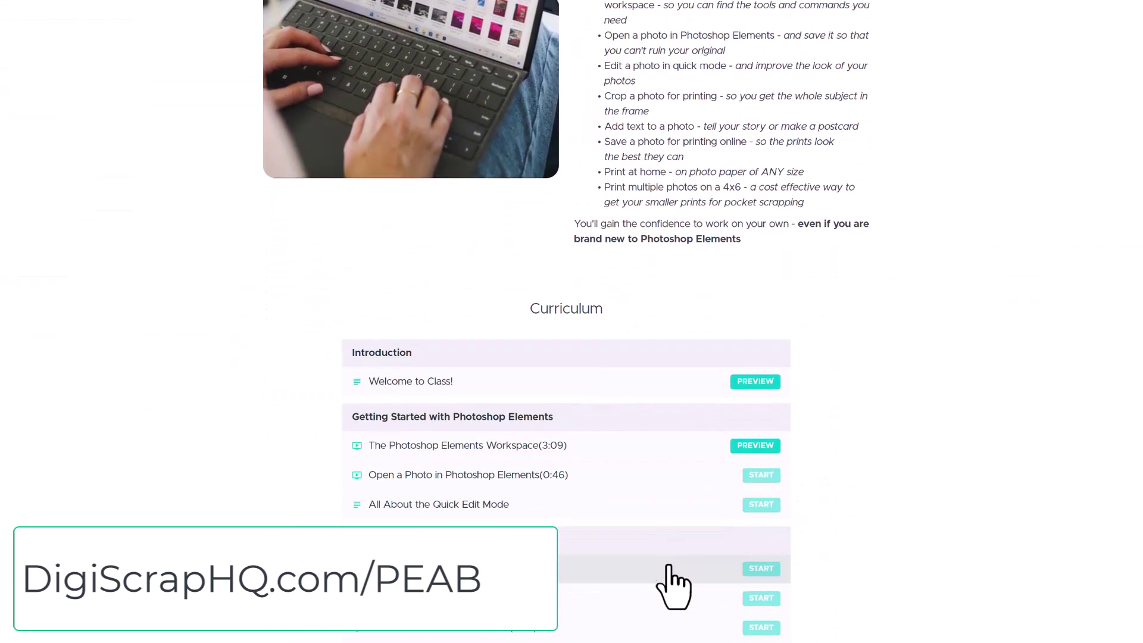
pyautogui.scroll(-1, 564, 627)
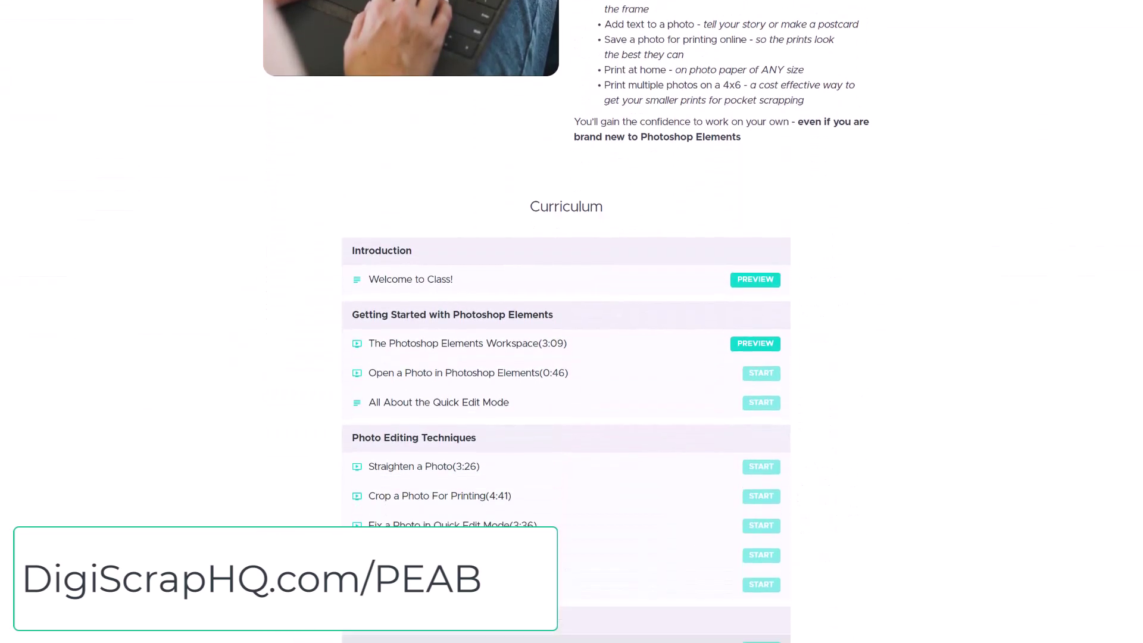
pyautogui.scroll(-1, 954, 571)
pyautogui.scroll(-3, 965, 580)
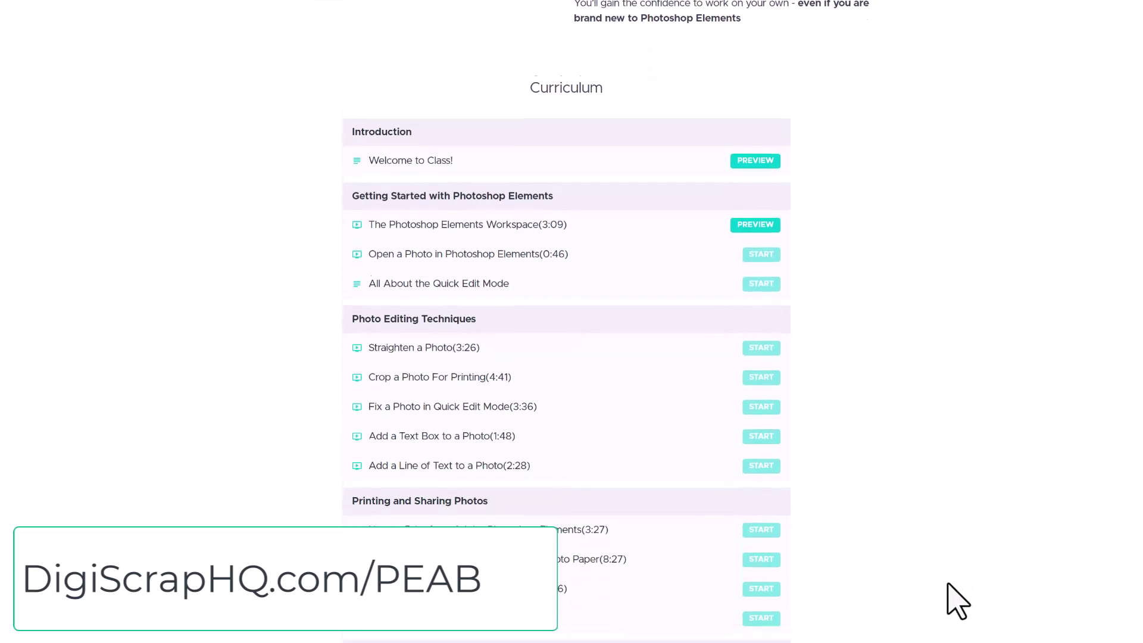
pyautogui.scroll(-1, 954, 605)
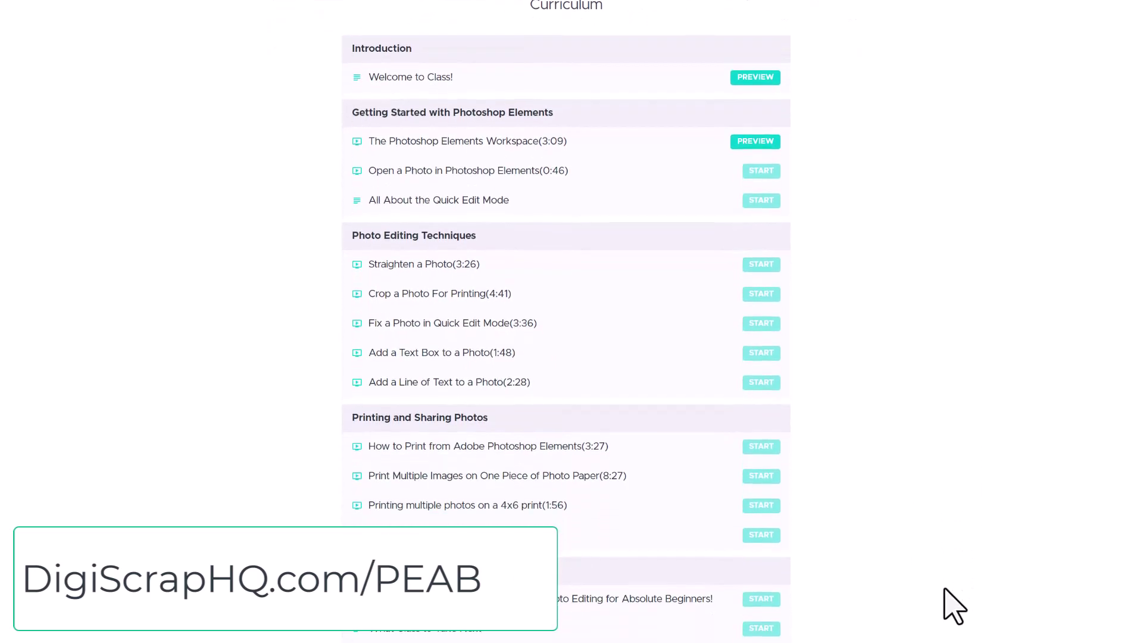
pyautogui.scroll(-6, 953, 616)
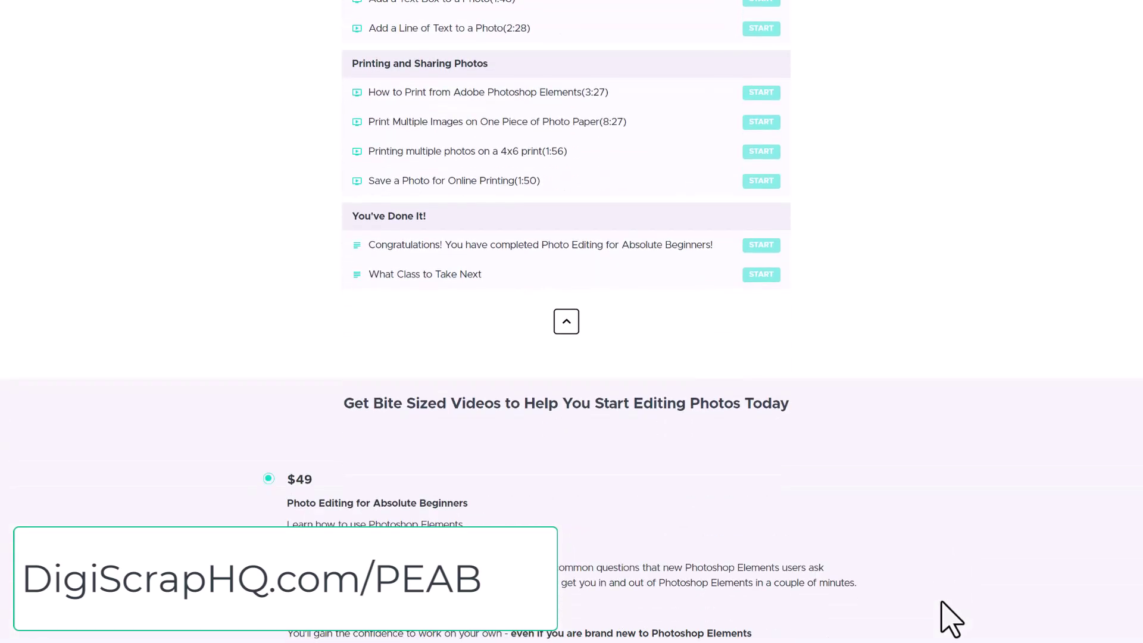
pyautogui.scroll(-4, 951, 619)
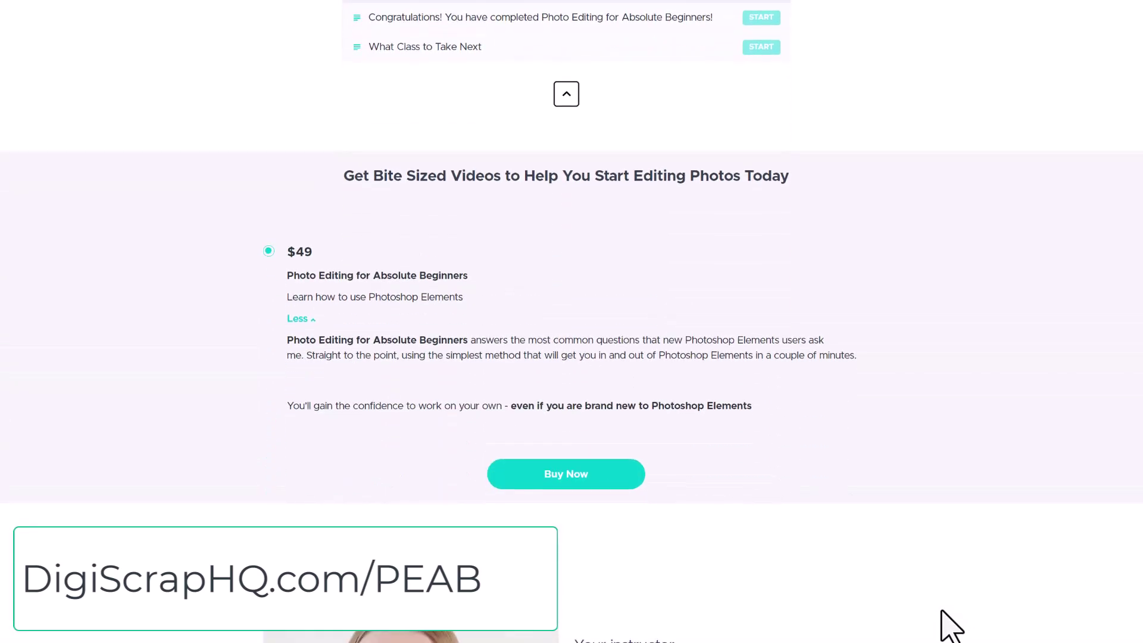
pyautogui.scroll(-7, 951, 625)
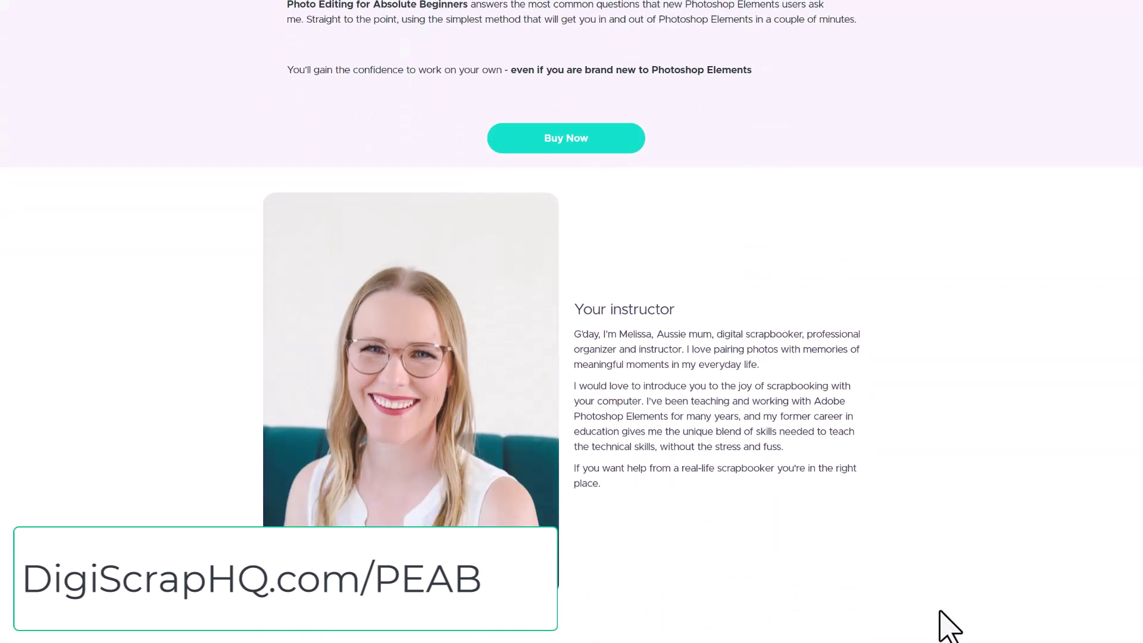
pyautogui.scroll(-3, 950, 636)
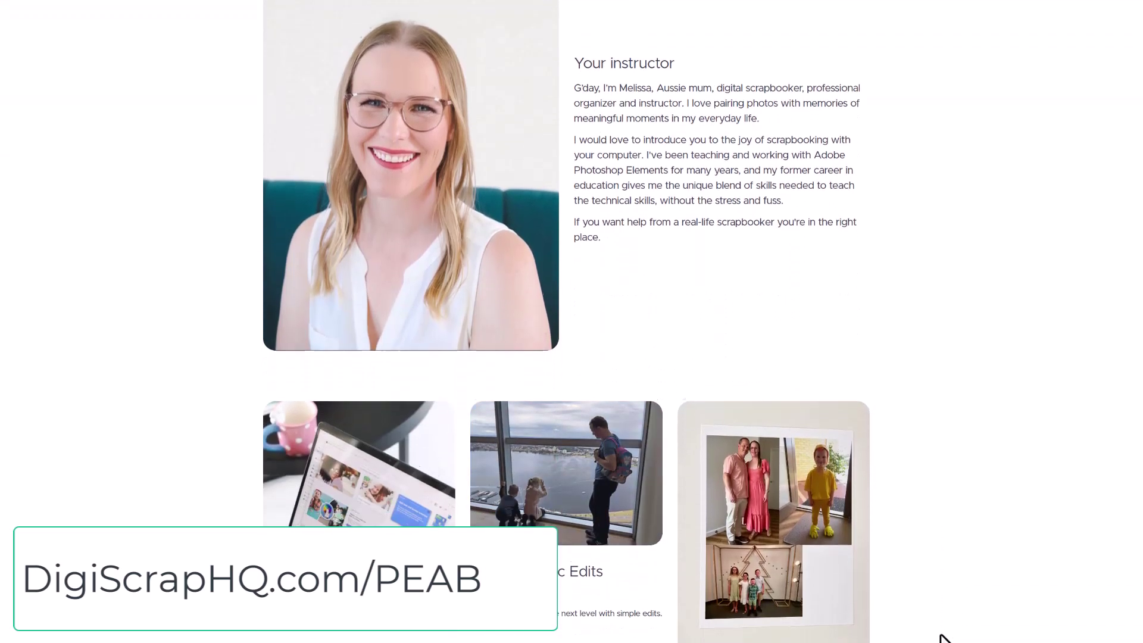
pyautogui.scroll(-1, 944, 638)
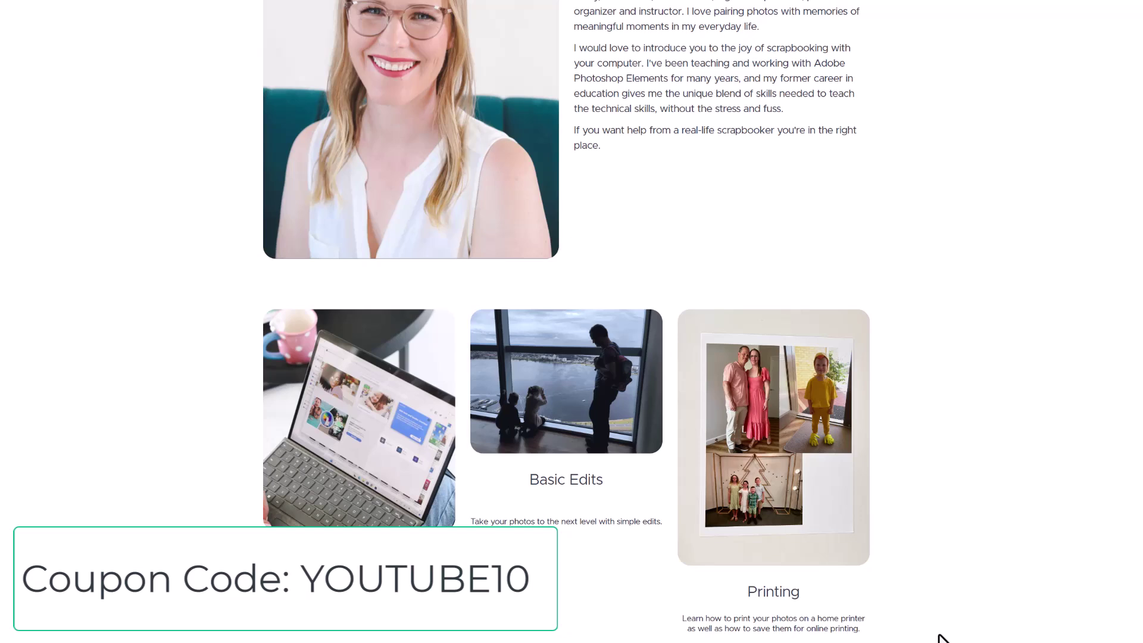
pyautogui.scroll(-5, 941, 638)
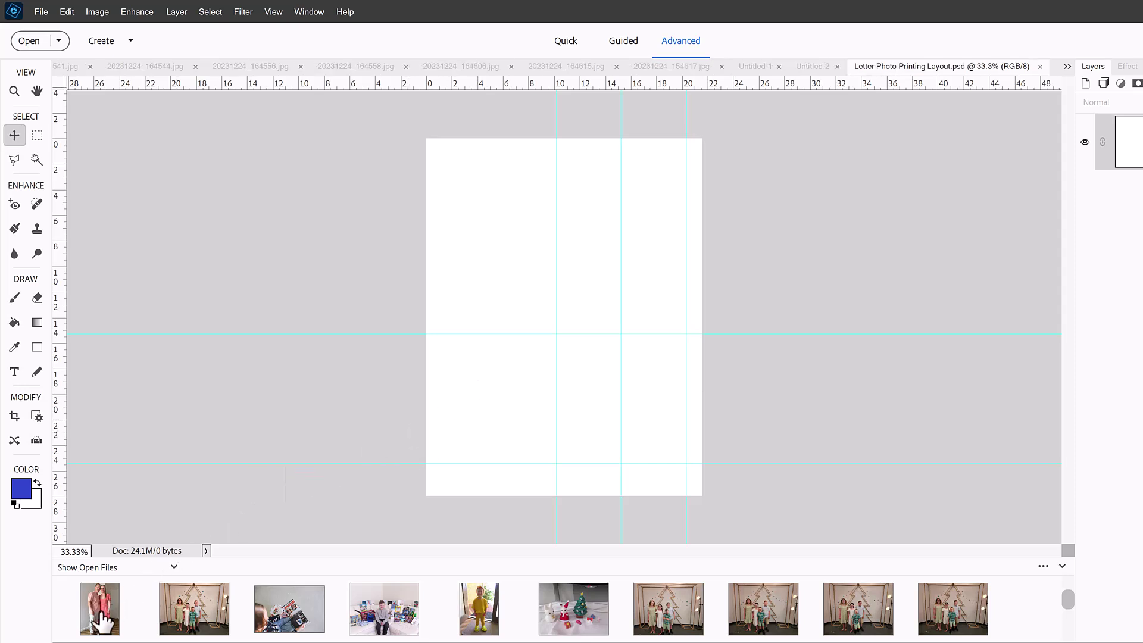
# Step: Drag the couple, family Christmas and child-in-yellow photos from the Photo Bin onto the page
pyautogui.moveTo(100, 608); pyautogui.dragTo(466, 227)
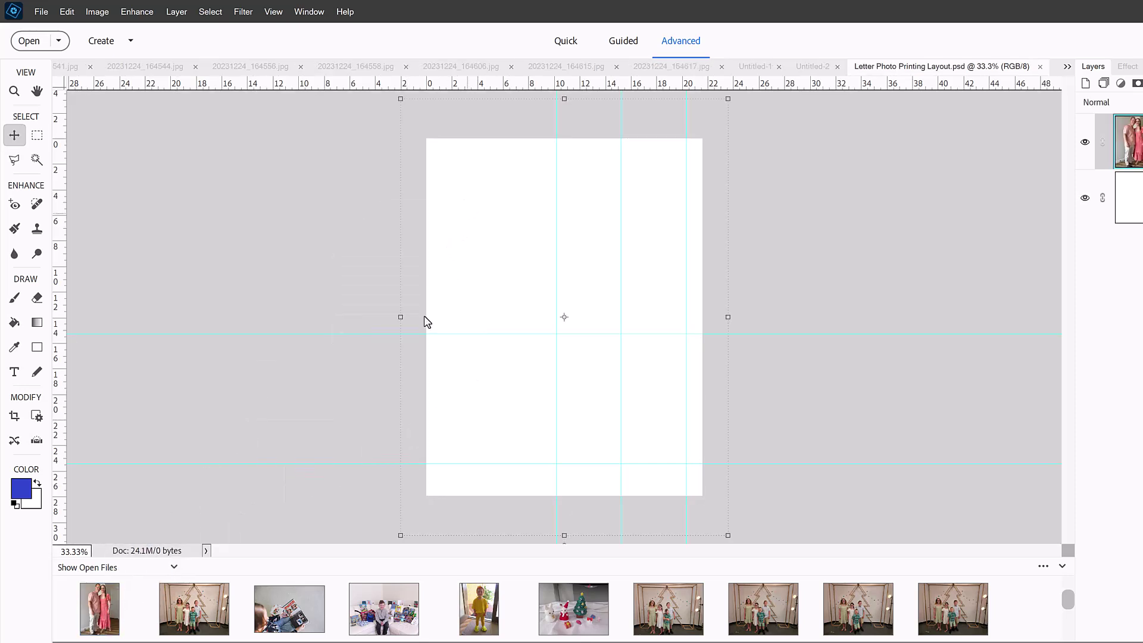
pyautogui.moveTo(184, 619); pyautogui.dragTo(557, 430)
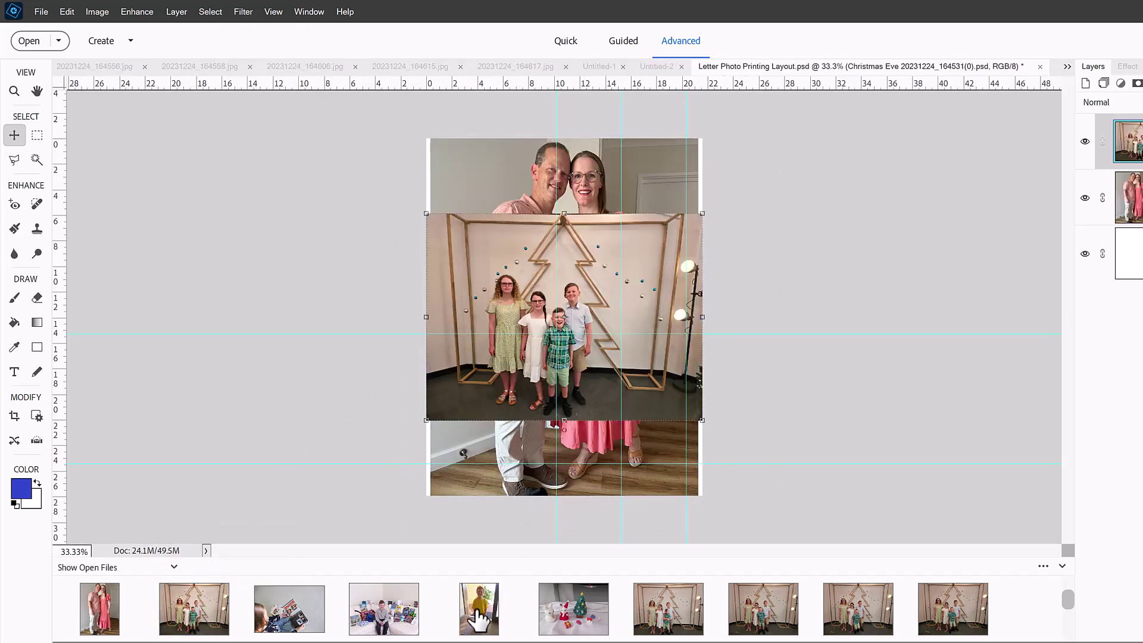
pyautogui.moveTo(478, 608); pyautogui.dragTo(573, 405)
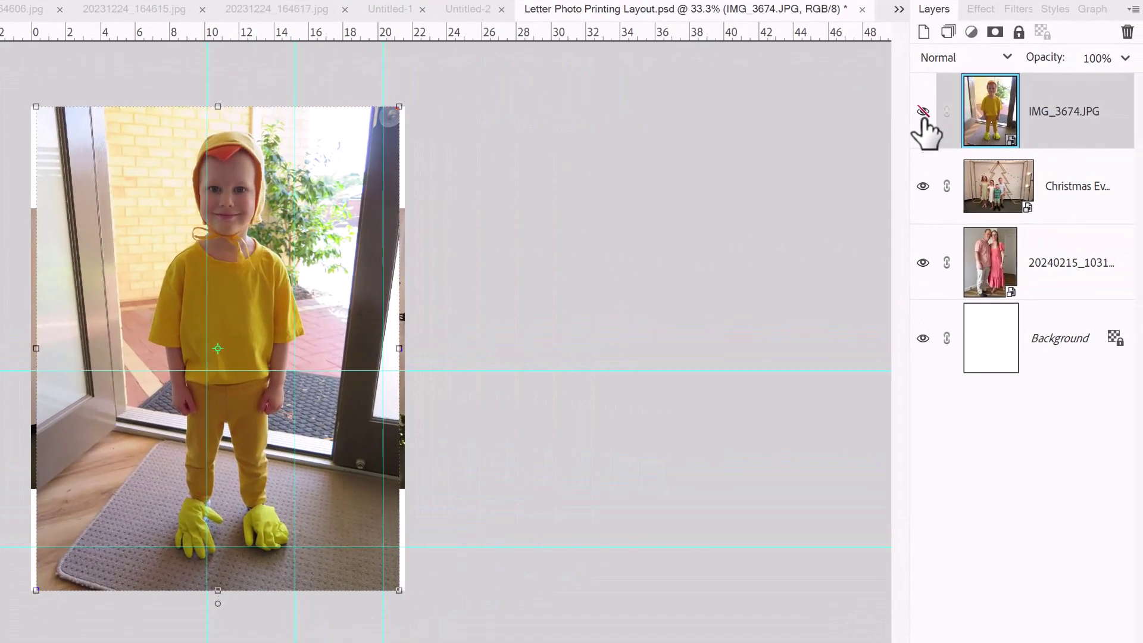
# Step: Hide the Christmas and child layers, then scale the couple photo into the top-left section
pyautogui.click(1084, 141)
pyautogui.click(922, 186)
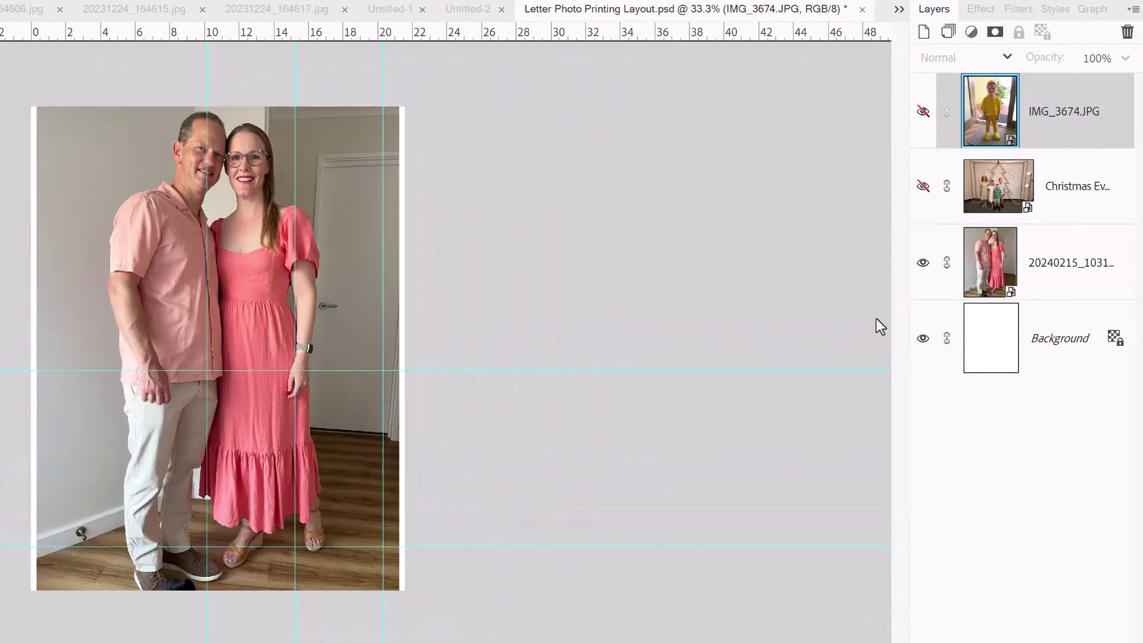
pyautogui.click(184, 233)
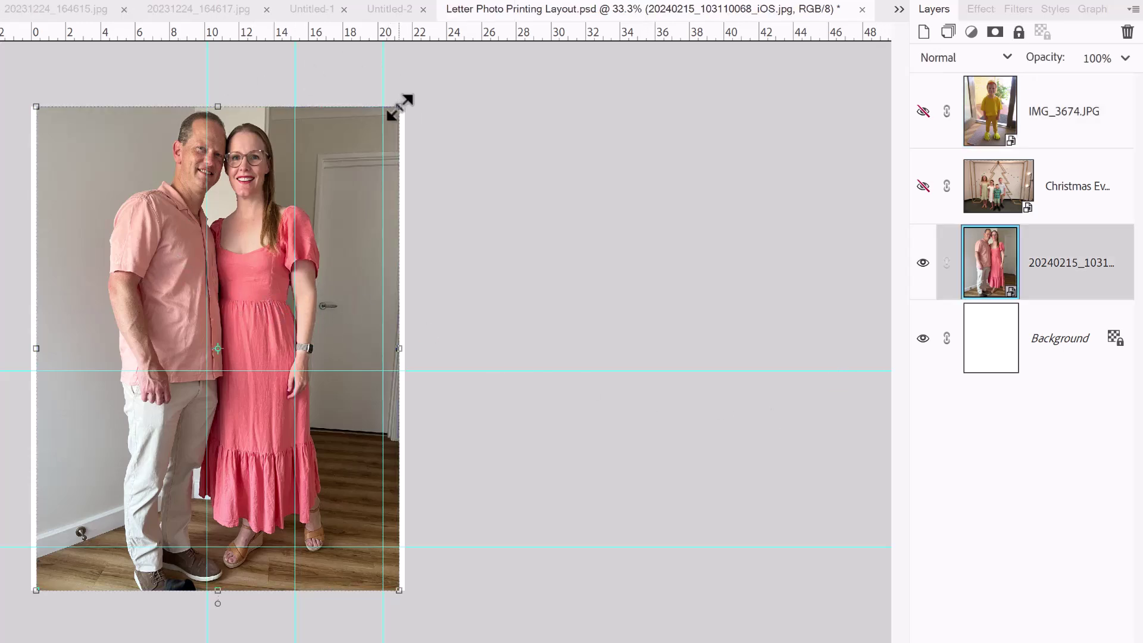
pyautogui.moveTo(401, 105); pyautogui.dragTo(223, 341)
pyautogui.moveTo(111, 458); pyautogui.dragTo(106, 224)
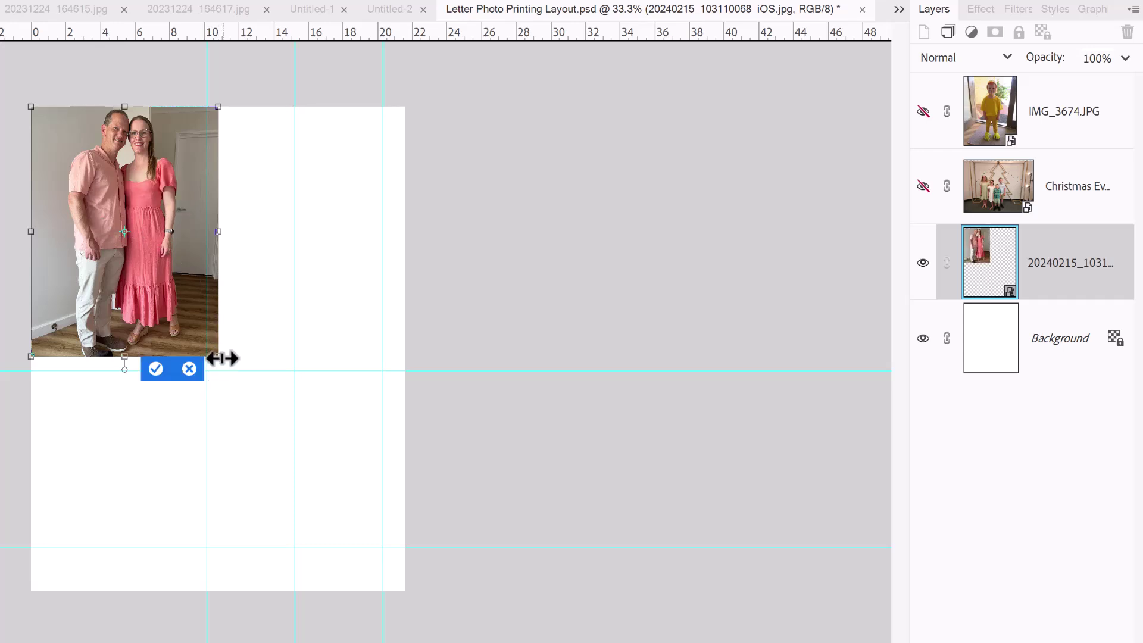
pyautogui.moveTo(218, 356); pyautogui.dragTo(228, 370)
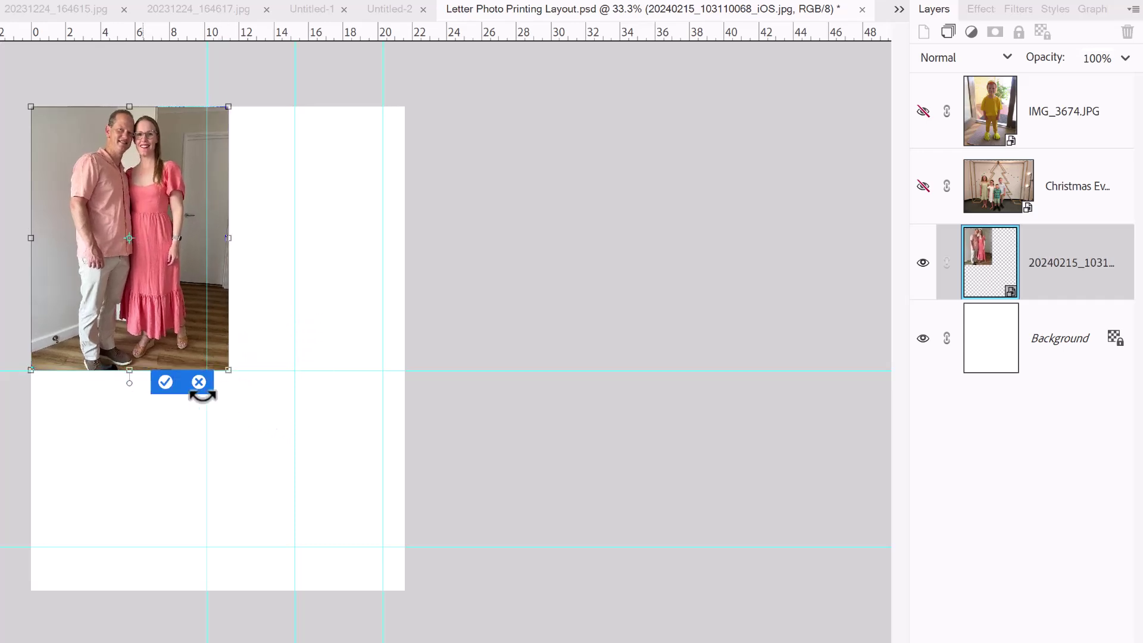
pyautogui.press('Return')
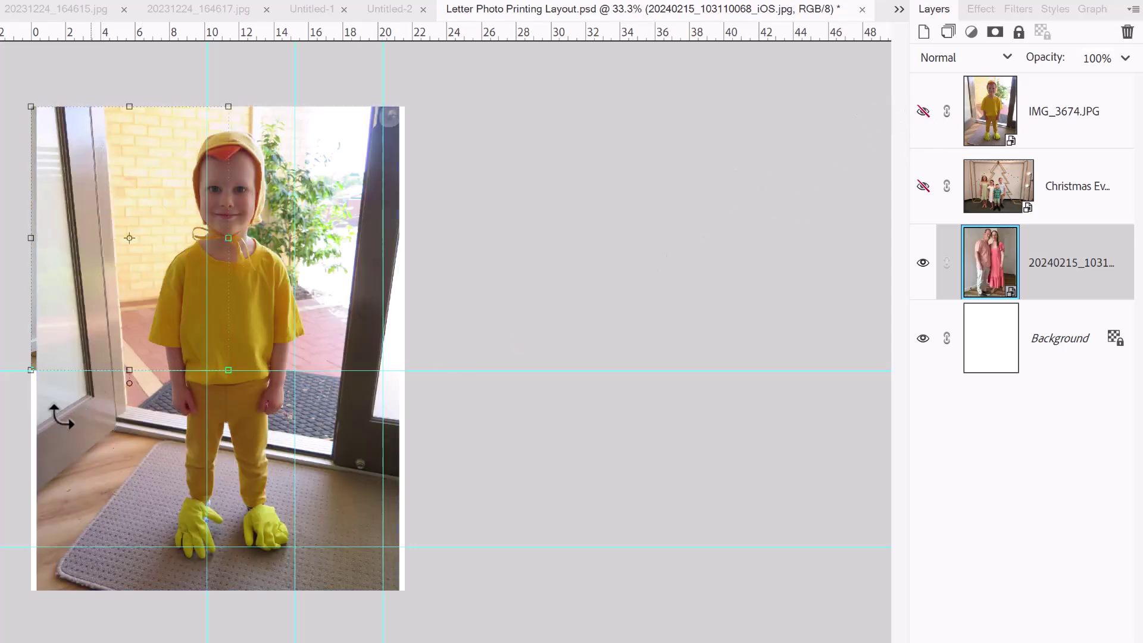
# Step: Scale the child-in-yellow photo to 11.43 × 15.24 cm and butt it against the couple photo
pyautogui.moveTo(44, 588); pyautogui.dragTo(250, 334)
pyautogui.moveTo(323, 301); pyautogui.dragTo(326, 268)
pyautogui.moveTo(373, 300); pyautogui.dragTo(395, 383)
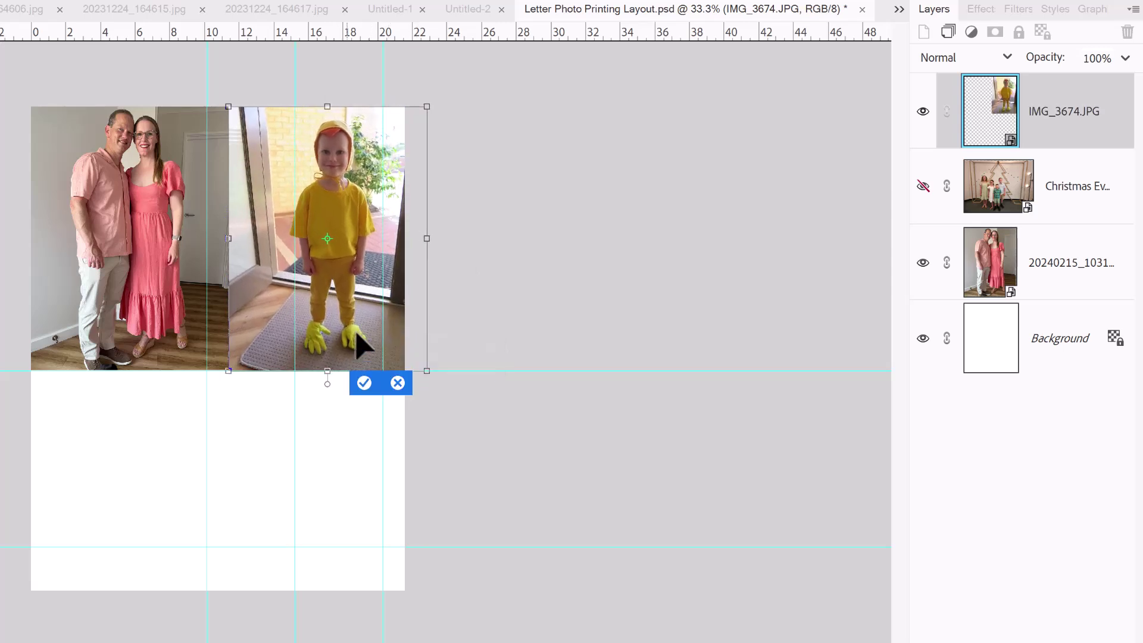
pyautogui.moveTo(365, 339); pyautogui.dragTo(344, 336)
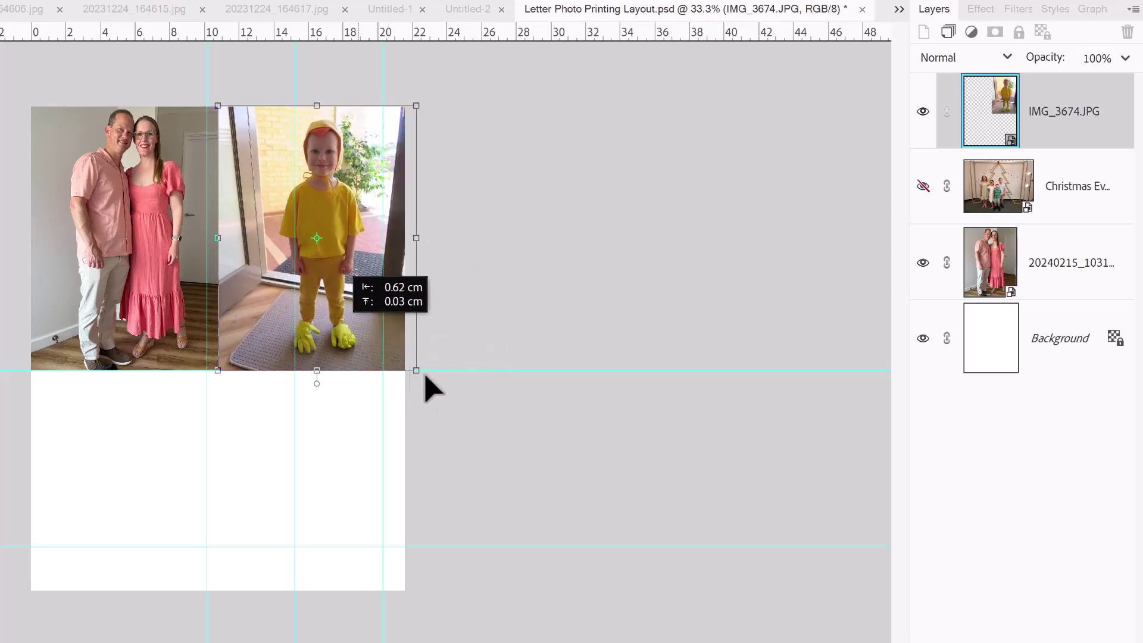
pyautogui.click(352, 385)
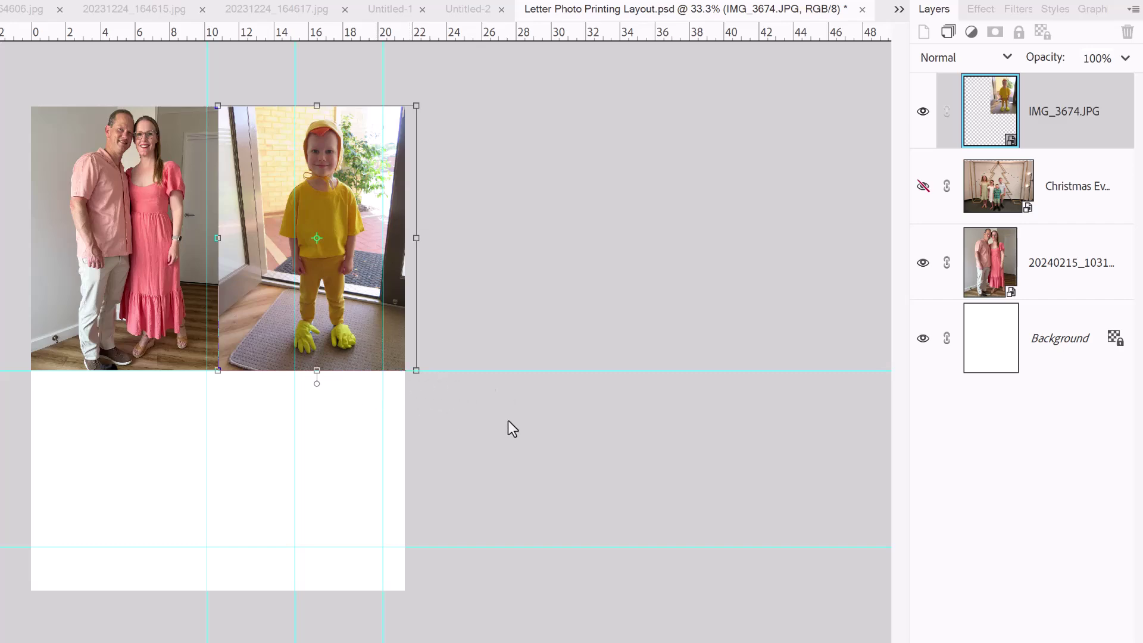
# Step: Show the Christmas photo, scale it to about 62%, and snap it below the top row at the left edge
pyautogui.click(923, 186)
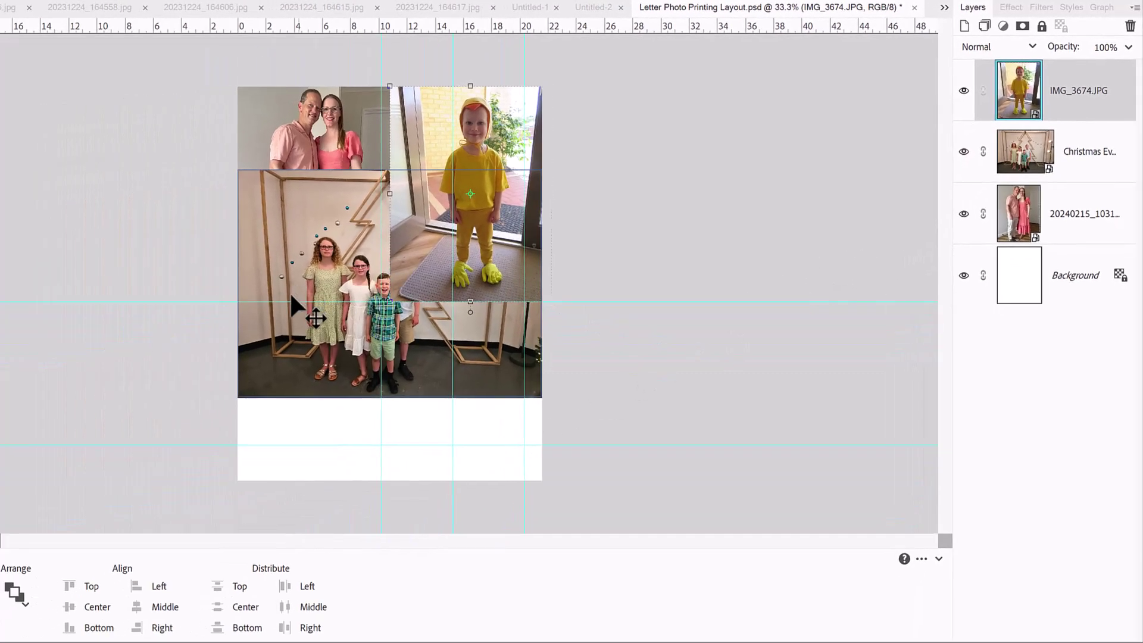
pyautogui.moveTo(254, 303); pyautogui.dragTo(303, 416)
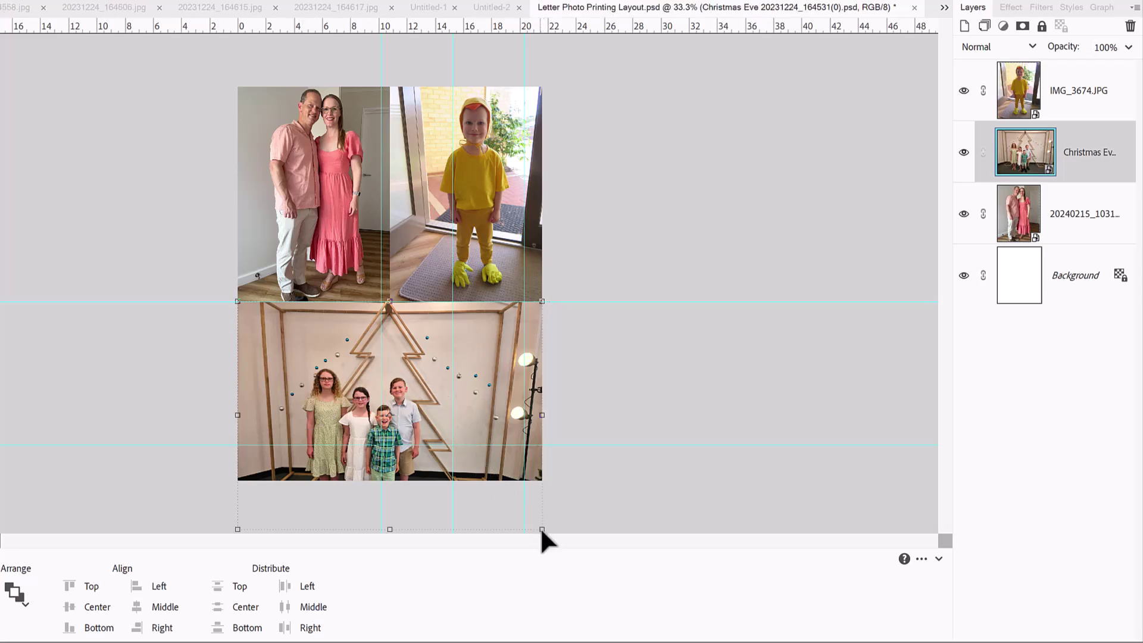
pyautogui.moveTo(541, 528); pyautogui.dragTo(384, 446)
pyautogui.moveTo(301, 397); pyautogui.dragTo(300, 398)
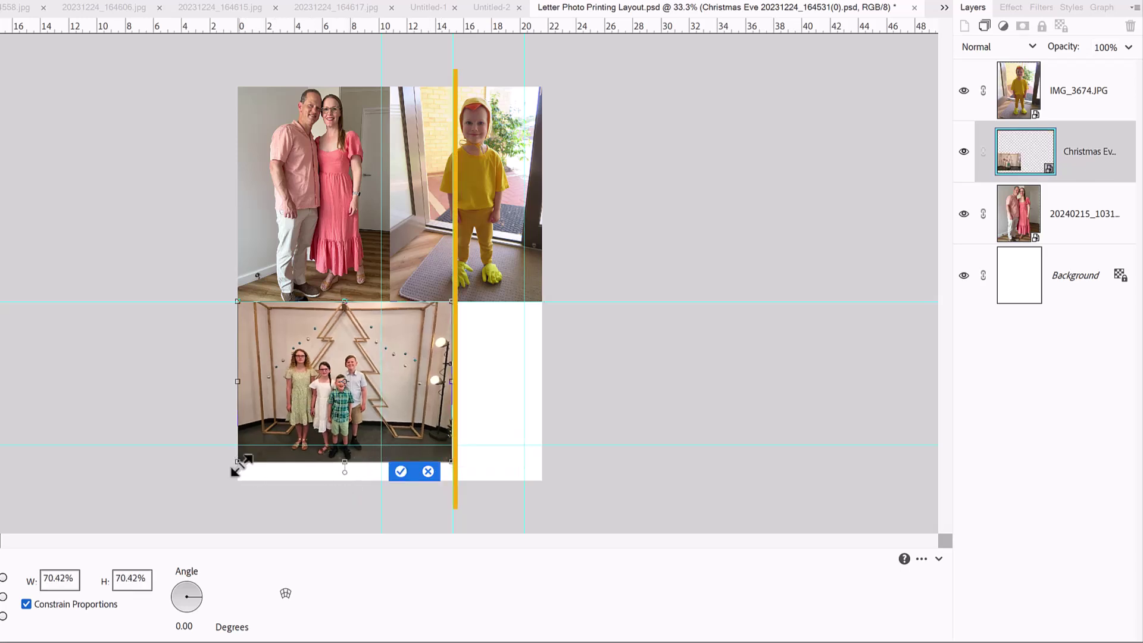
pyautogui.moveTo(238, 463); pyautogui.dragTo(265, 441)
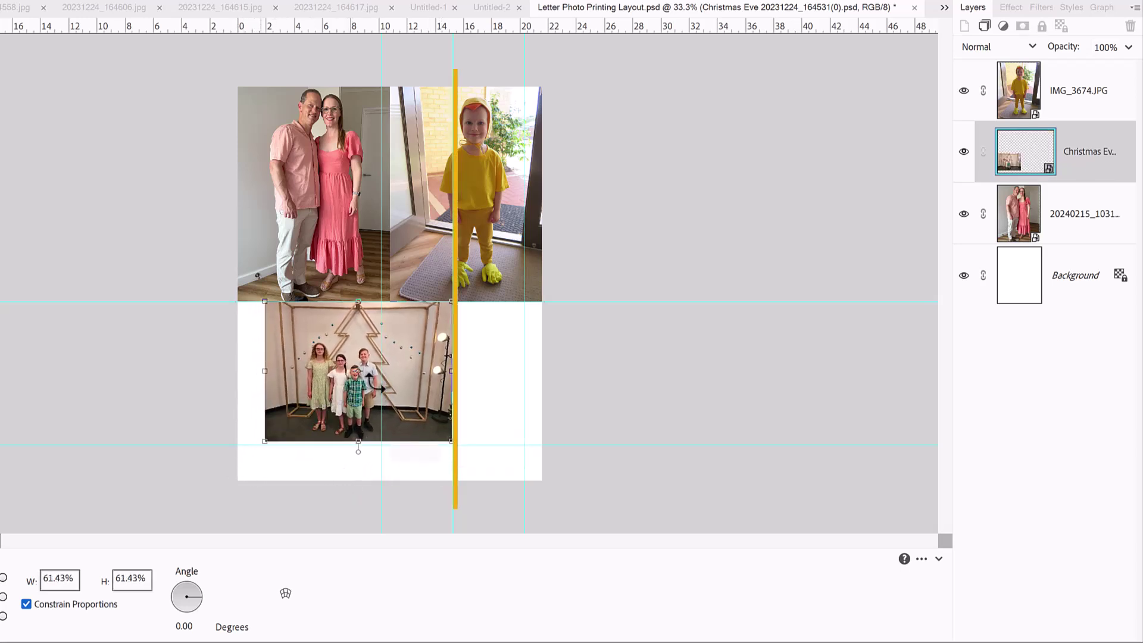
pyautogui.moveTo(372, 384); pyautogui.dragTo(249, 296)
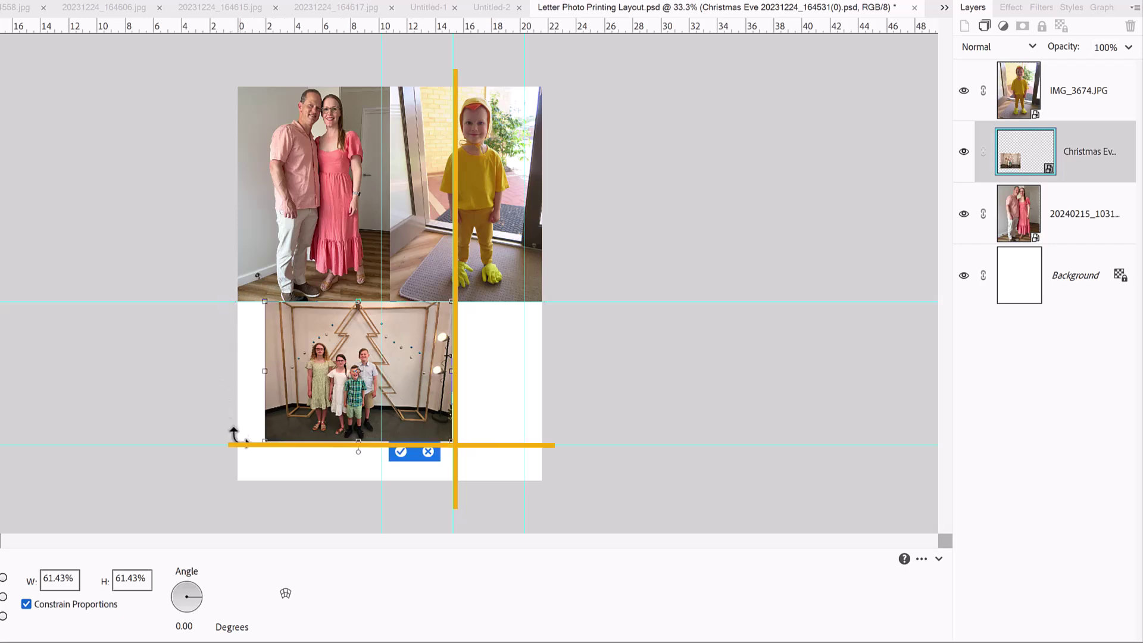
pyautogui.moveTo(301, 412); pyautogui.dragTo(273, 411)
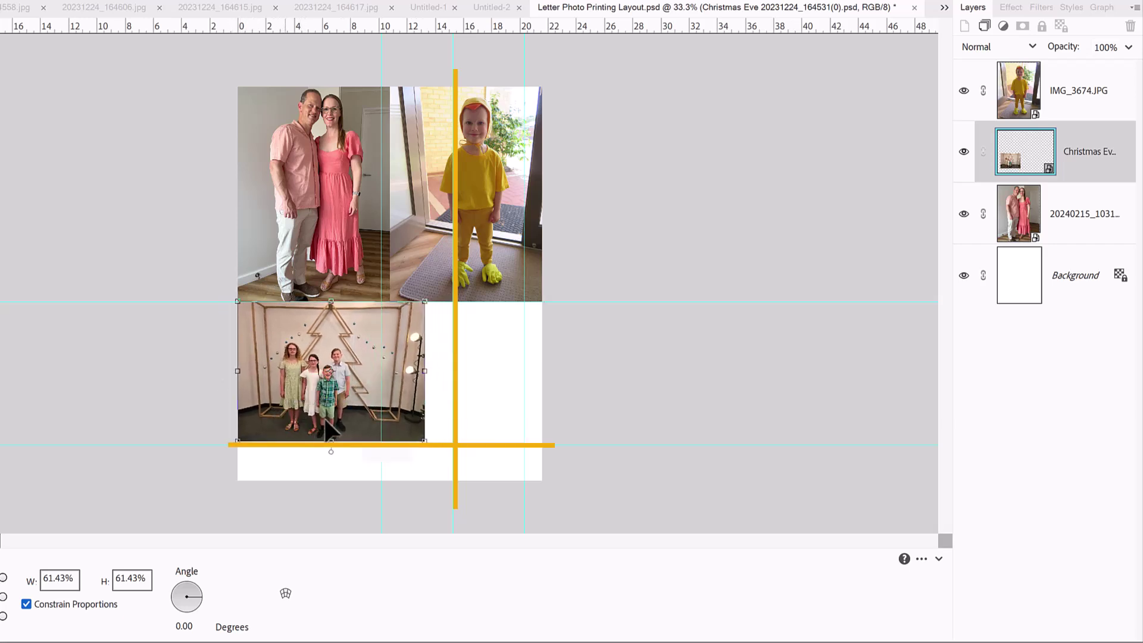
pyautogui.moveTo(419, 436); pyautogui.dragTo(370, 454)
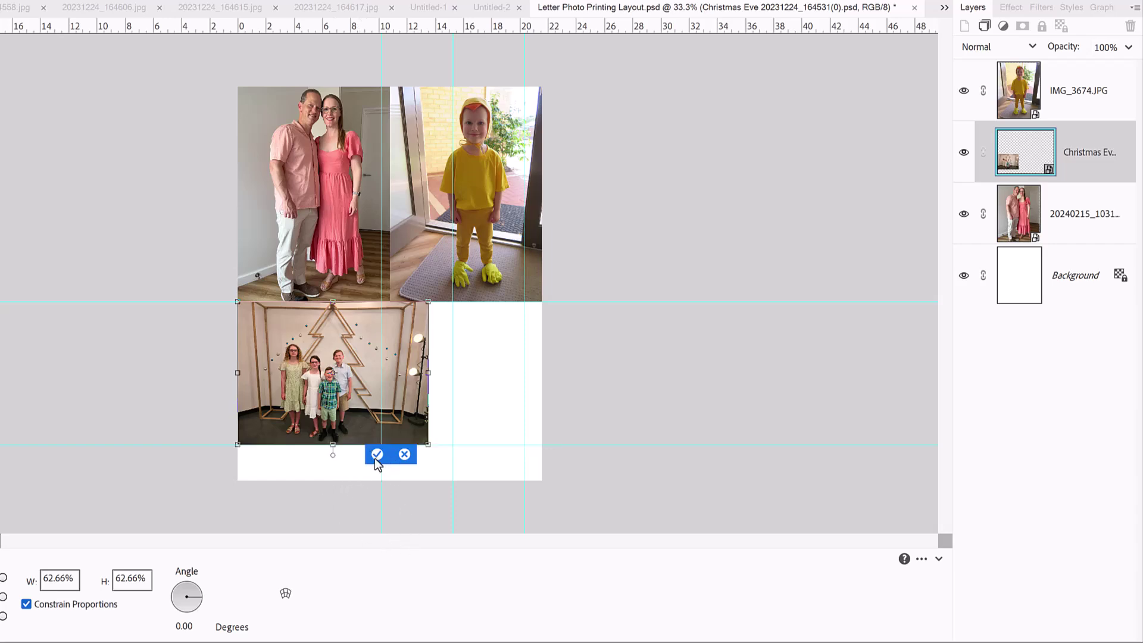
pyautogui.click(376, 455)
pyautogui.hotkey('ctrl', '=')
pyautogui.hotkey('ctrl', '=')
pyautogui.hotkey('ctrl', '=')
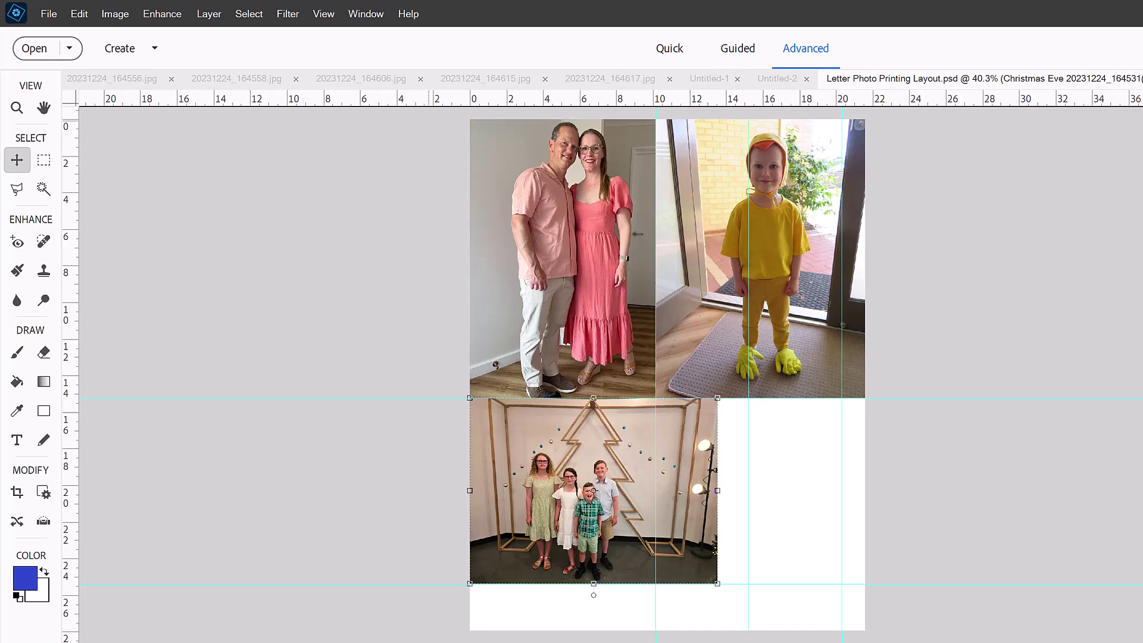
# Step: Marquee-select all three photo layers and drag them inward to leave a white margin at top and left
pyautogui.moveTo(468, 118); pyautogui.dragTo(835, 582)
pyautogui.moveTo(696, 445); pyautogui.dragTo(713, 469)
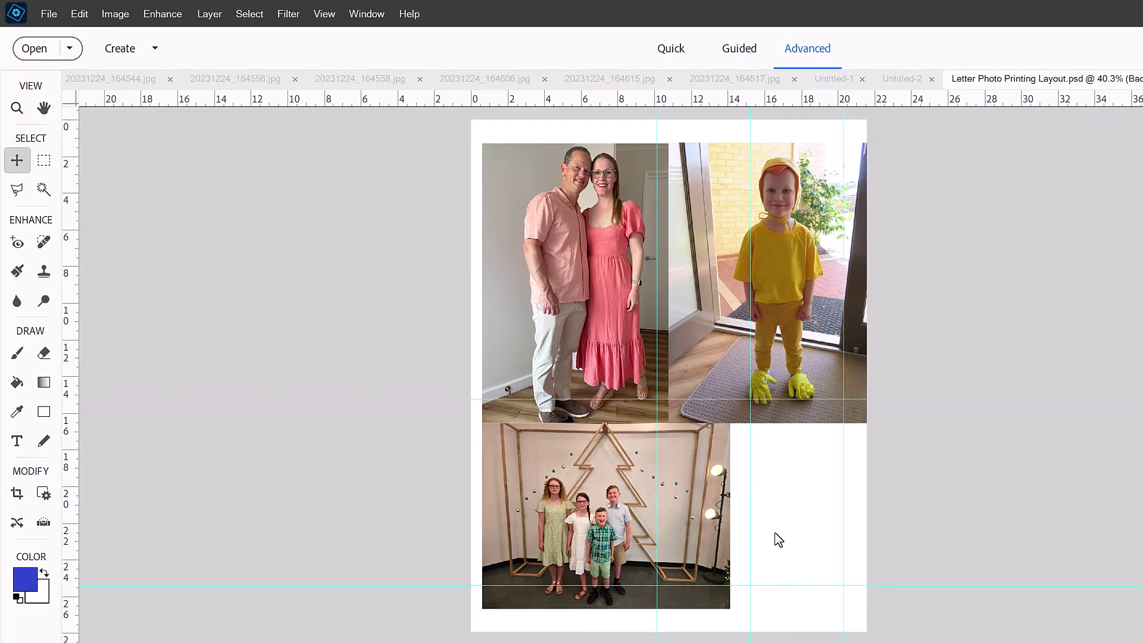
# Step: Set up printing on Letter 8.5 x 11 in paper at Actual Size and accept the printer settings
pyautogui.click(48, 17)
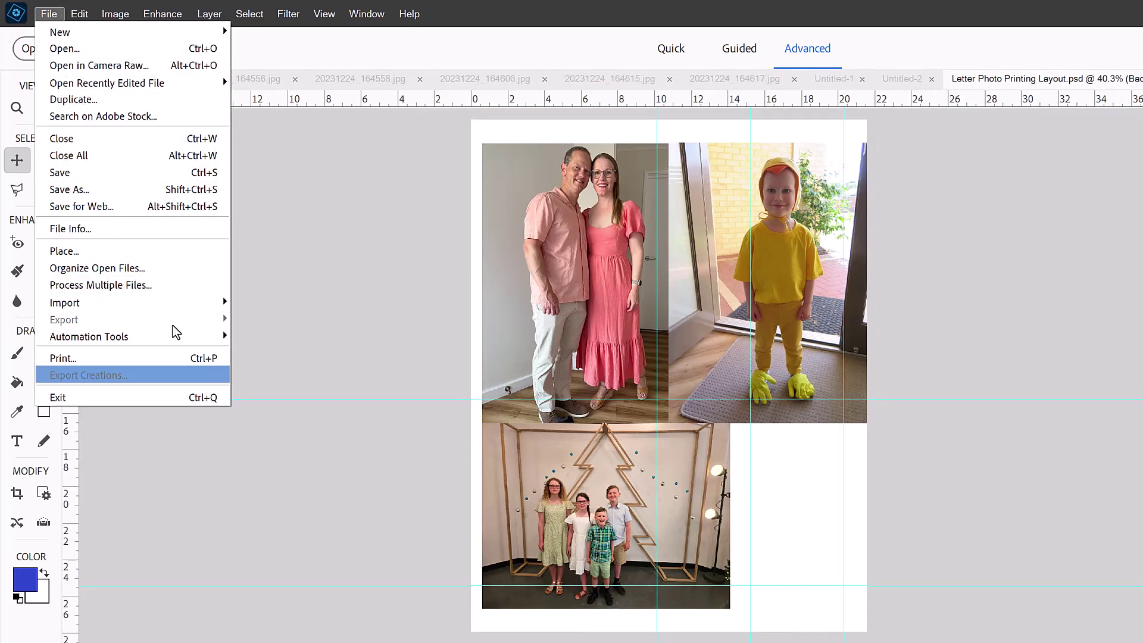
pyautogui.click(179, 357)
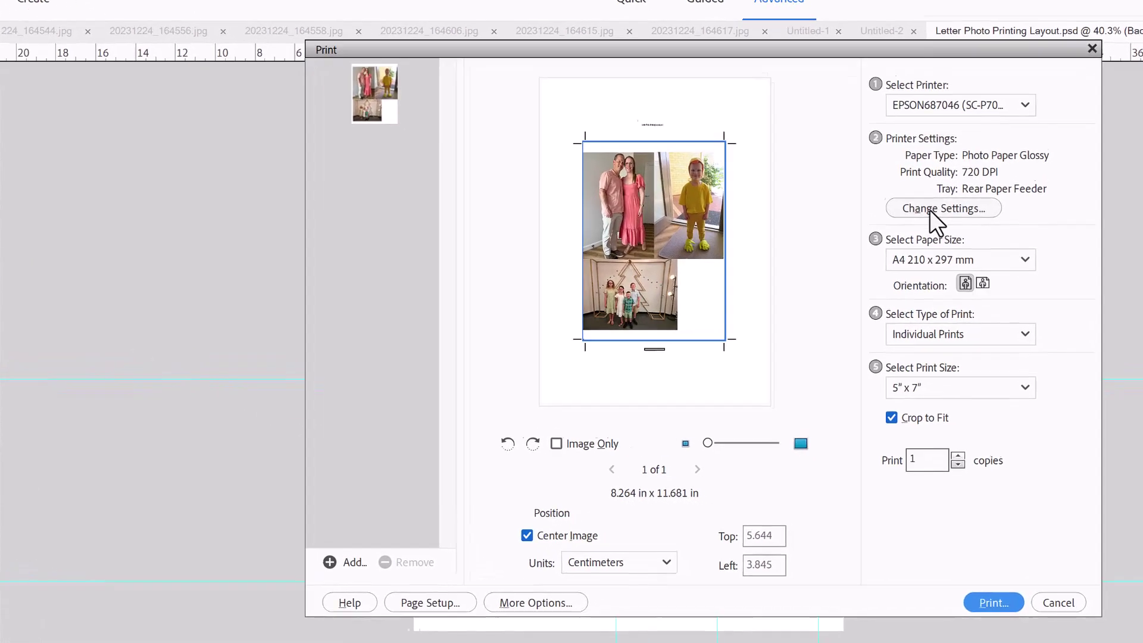
pyautogui.click(896, 260)
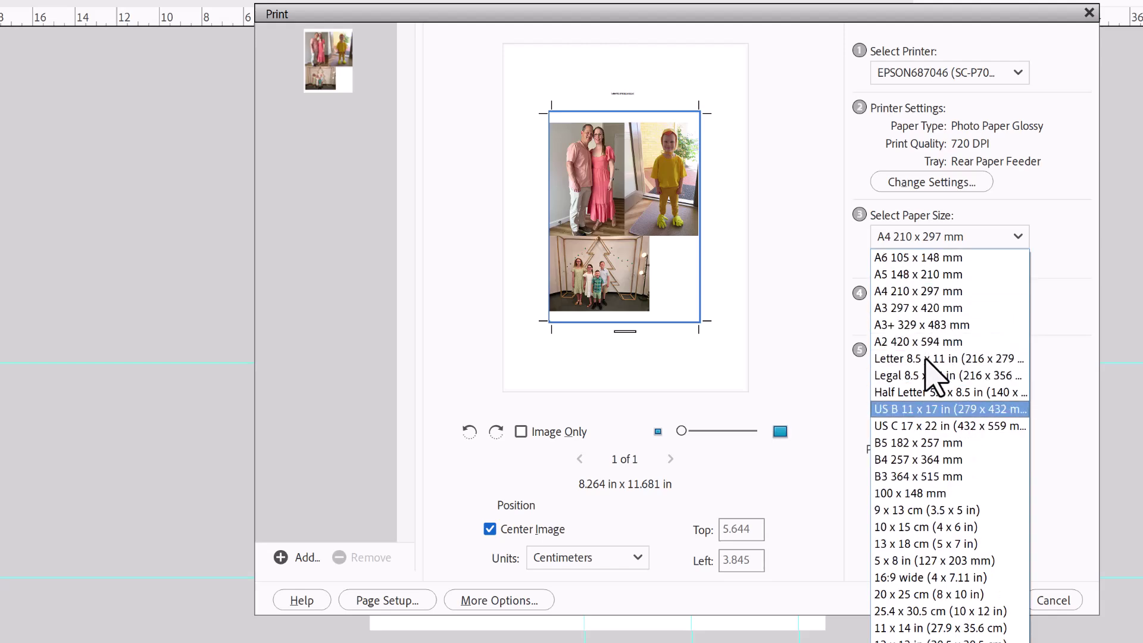
pyautogui.click(924, 358)
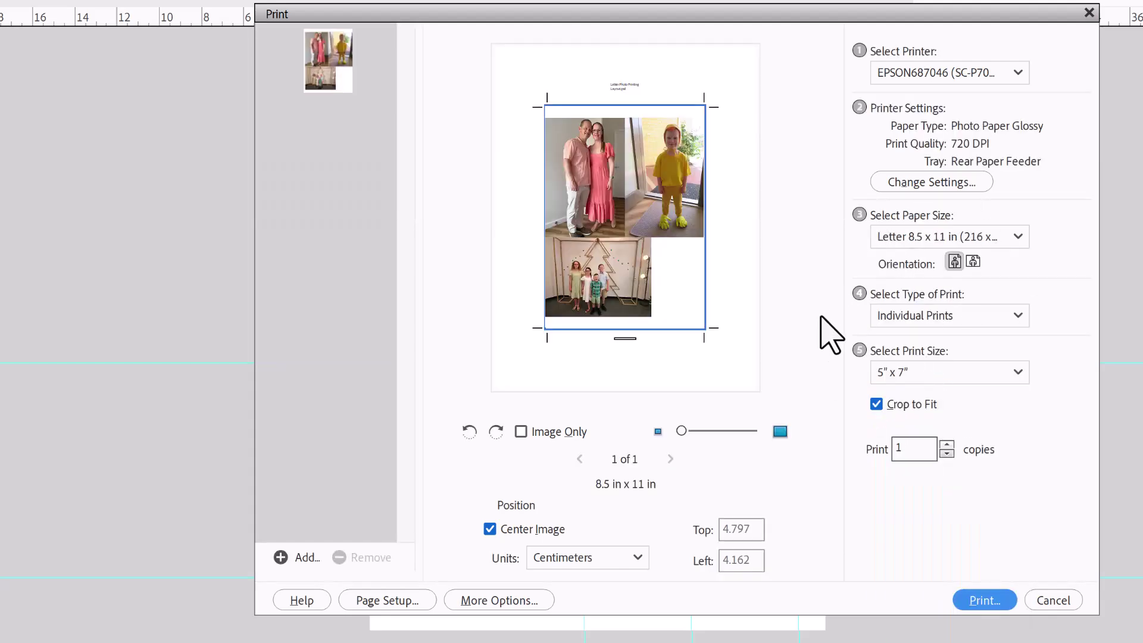
pyautogui.click(941, 372)
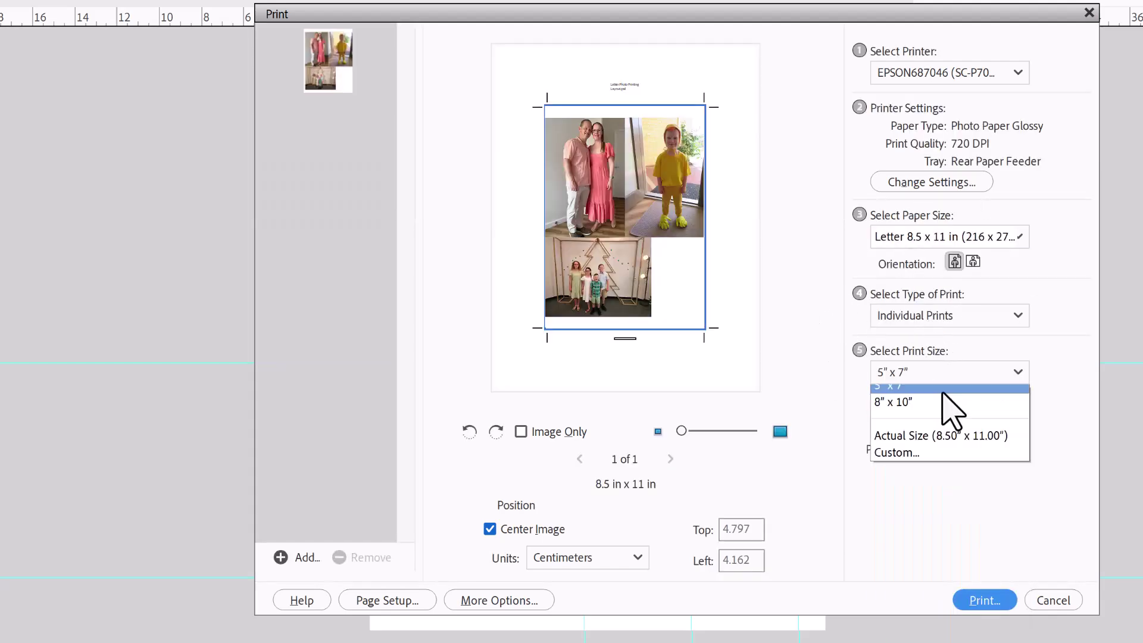
pyautogui.click(952, 494)
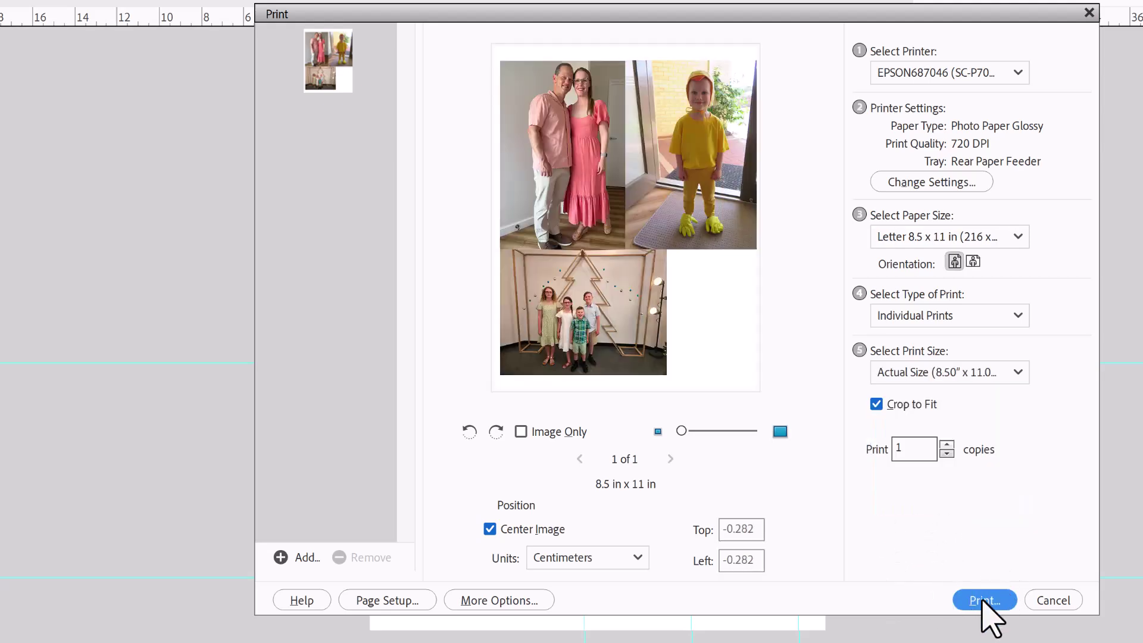
pyautogui.click(942, 185)
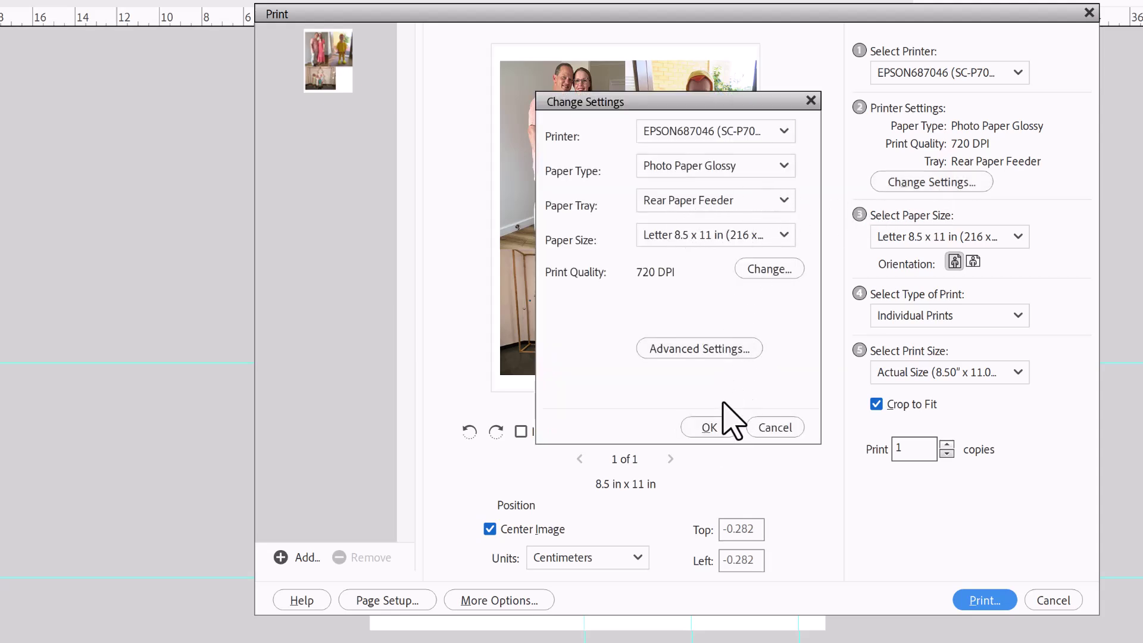
pyautogui.click(711, 433)
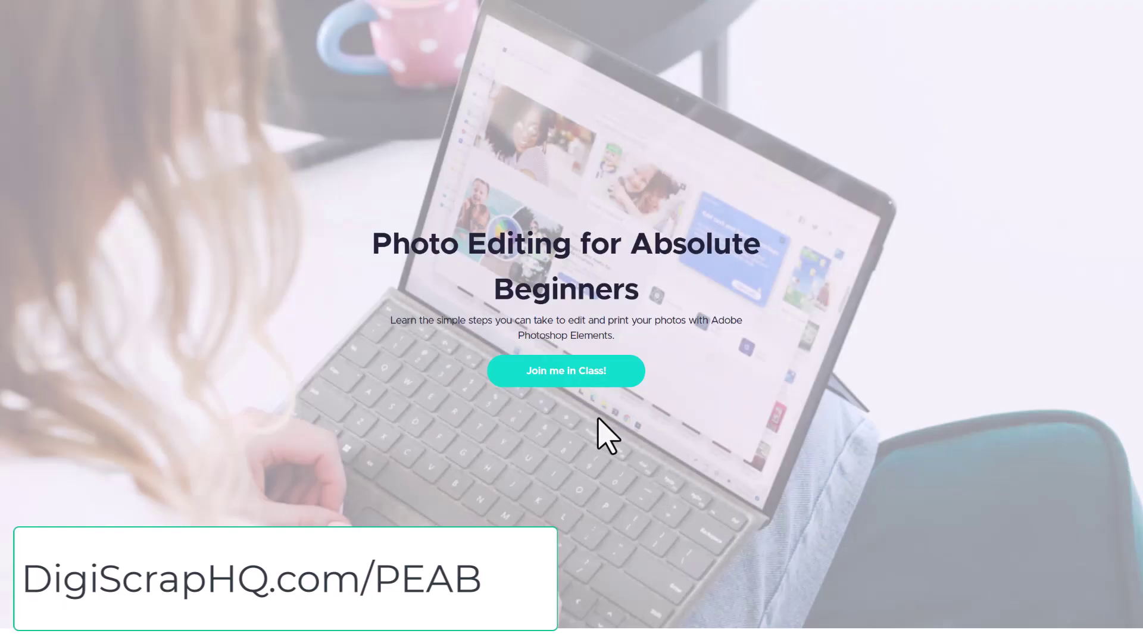
# Step: Scroll down the course page past the curriculum topic cards to the $49 pricing and gallery
pyautogui.scroll(-3, 601, 429)
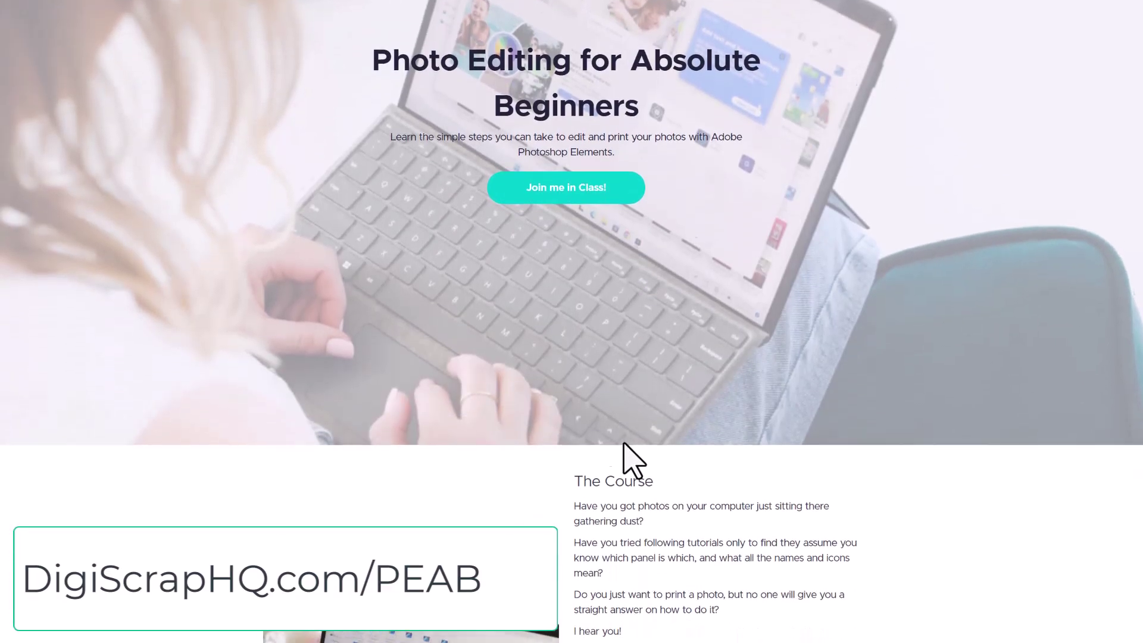
pyautogui.scroll(-10, 632, 461)
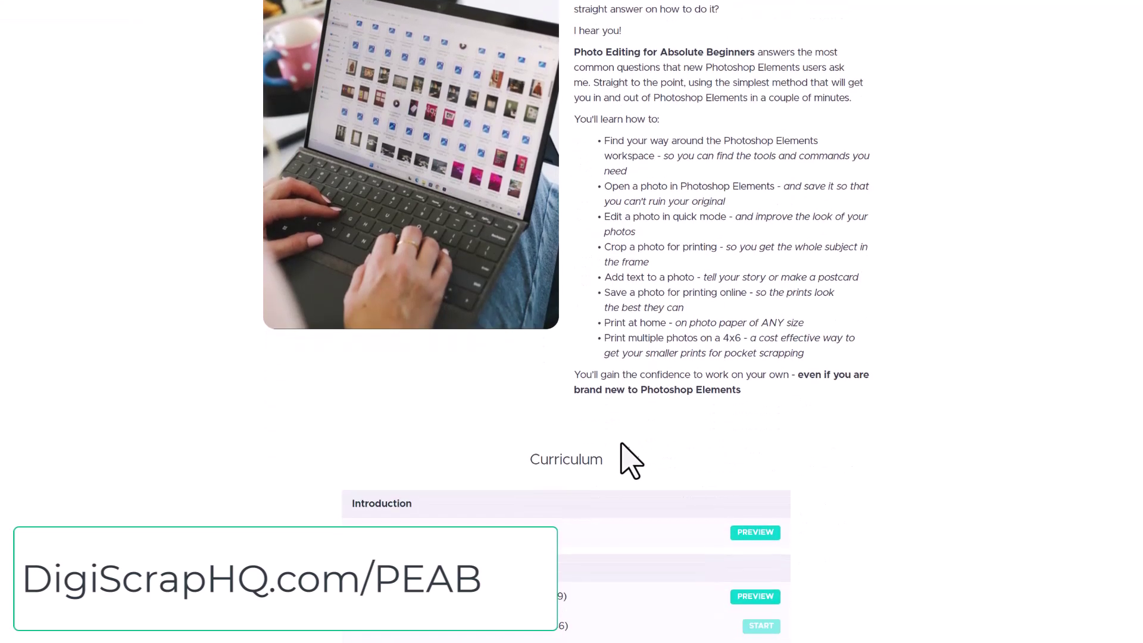
pyautogui.scroll(-4, 631, 461)
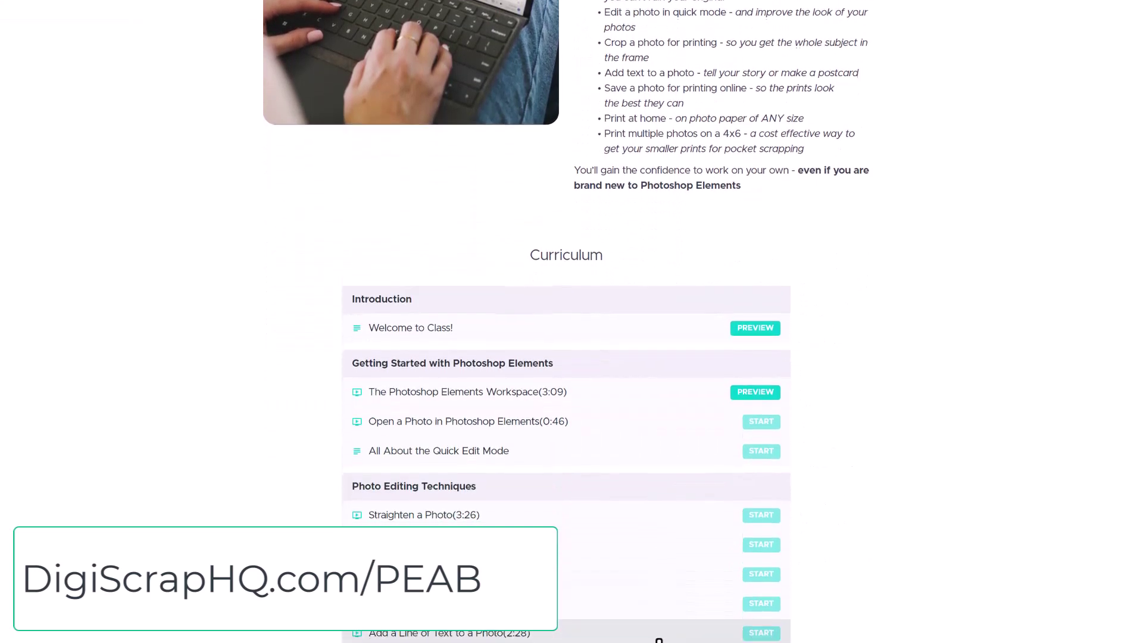
pyautogui.scroll(-1, 659, 640)
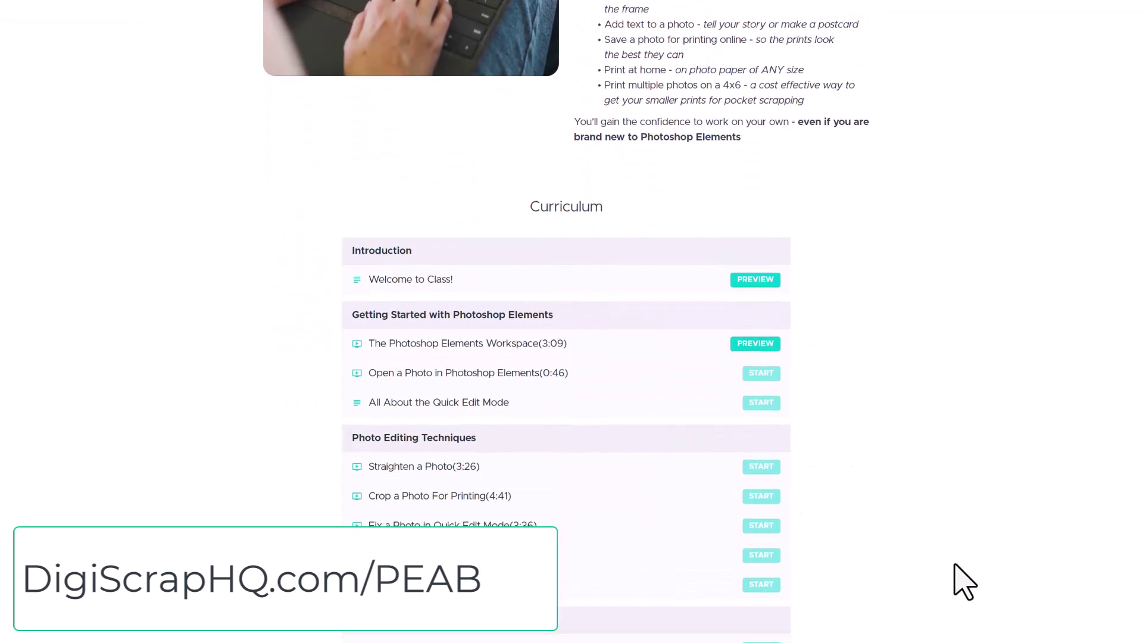
pyautogui.scroll(-3, 964, 582)
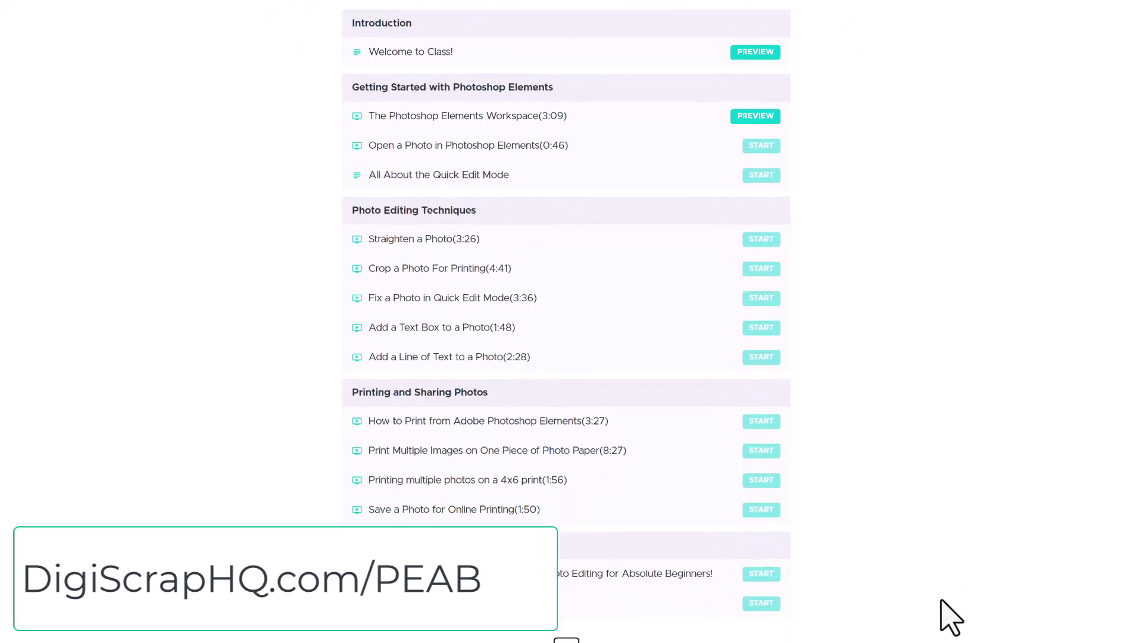
pyautogui.scroll(-7, 951, 616)
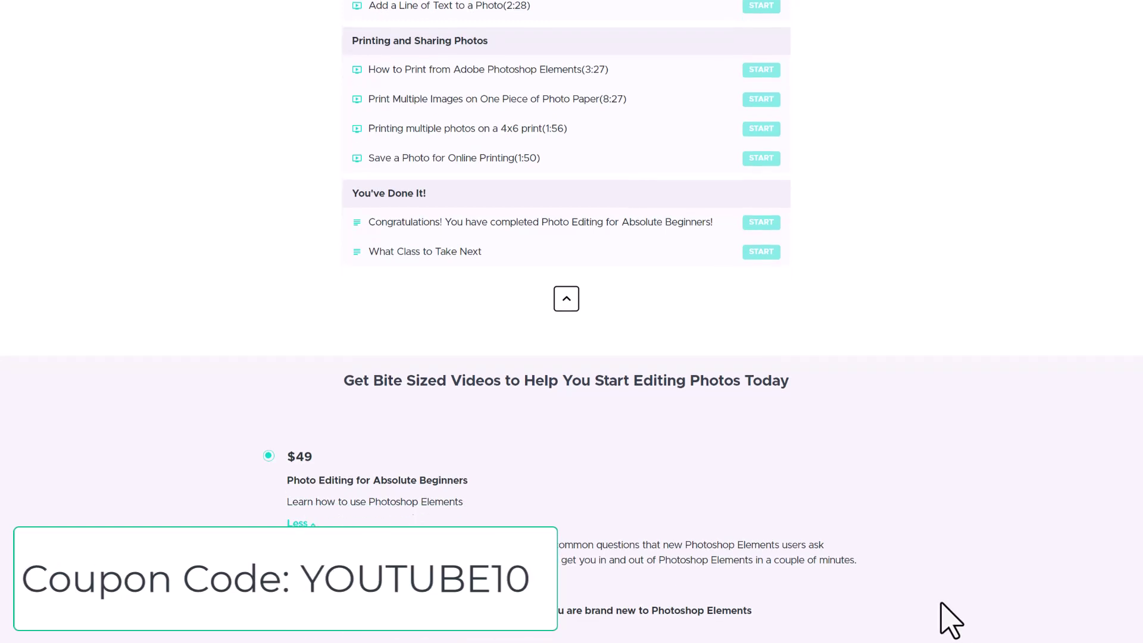
pyautogui.scroll(-7, 941, 605)
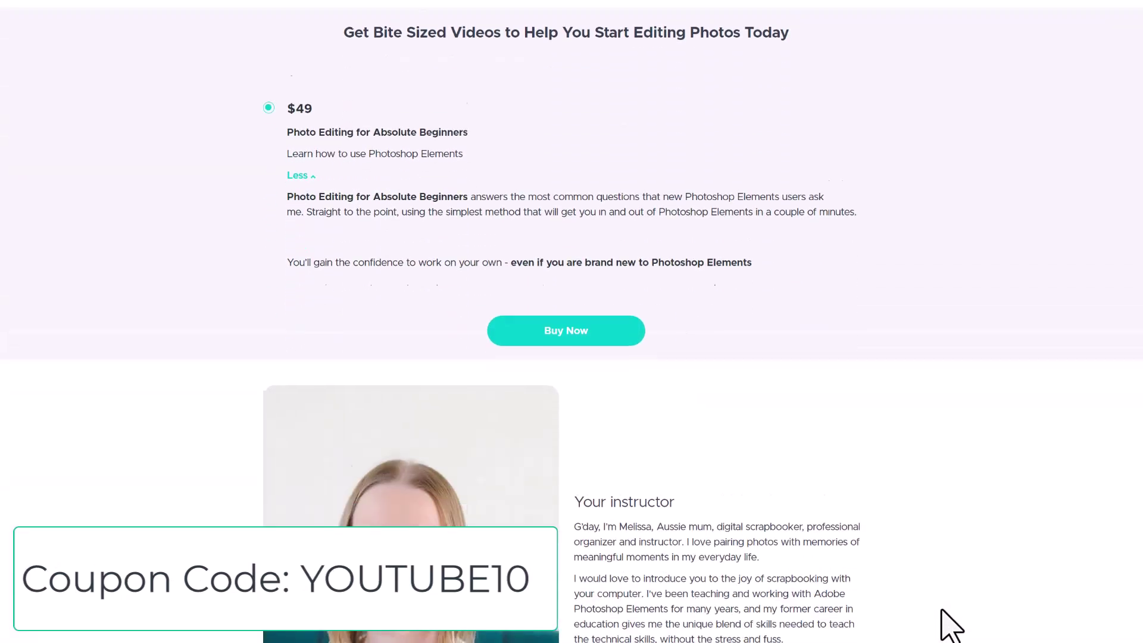
pyautogui.scroll(-6, 951, 625)
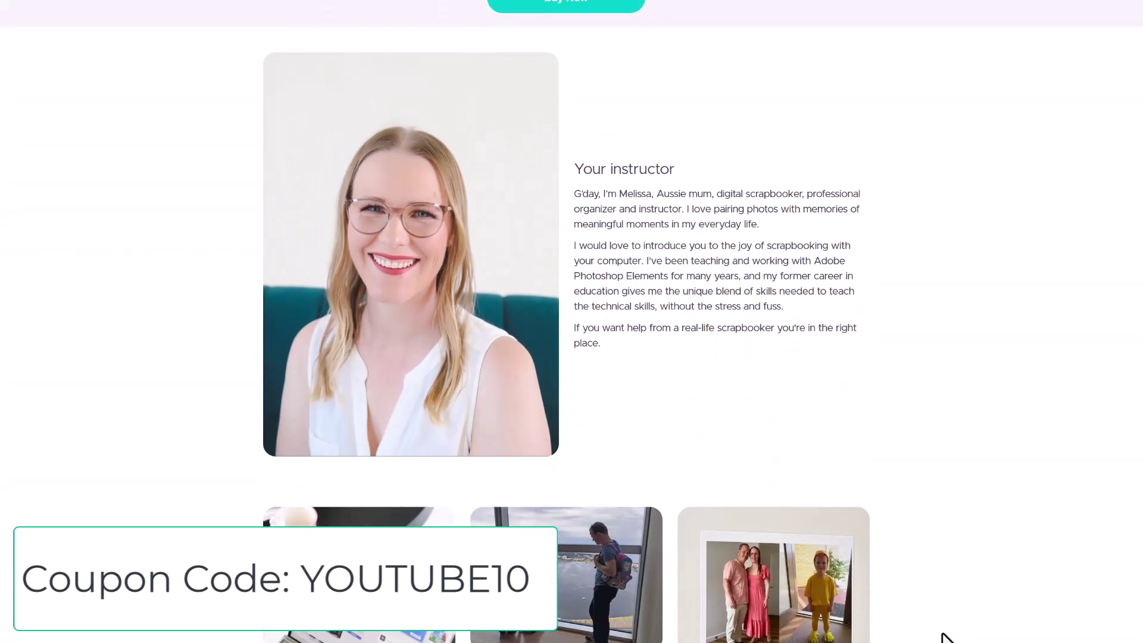
pyautogui.scroll(-4, 946, 636)
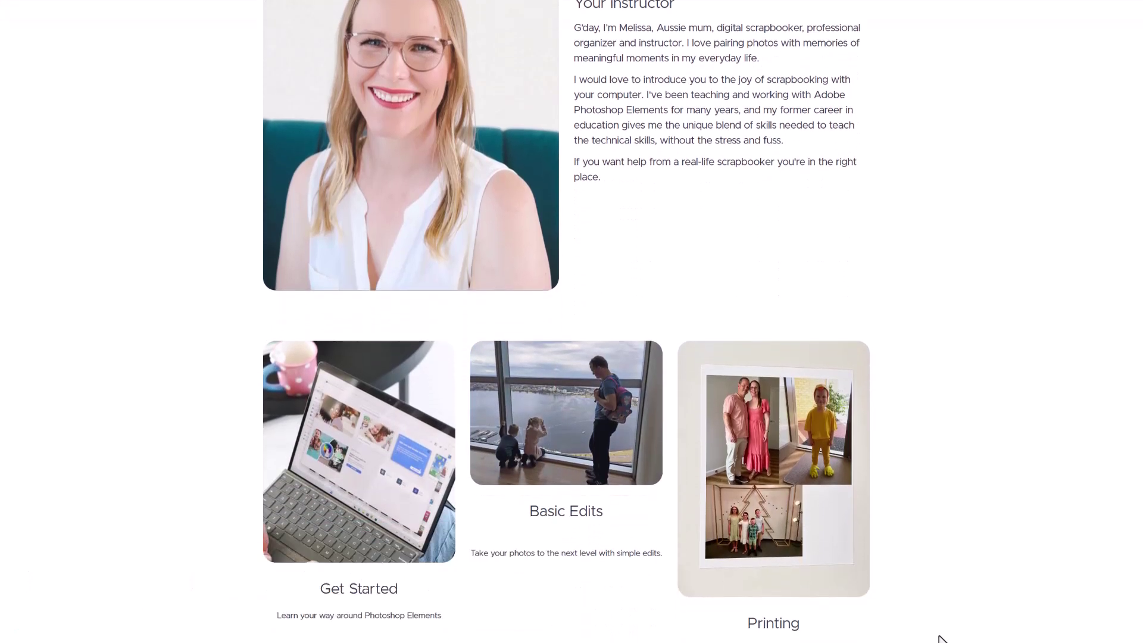
pyautogui.scroll(-1, 942, 638)
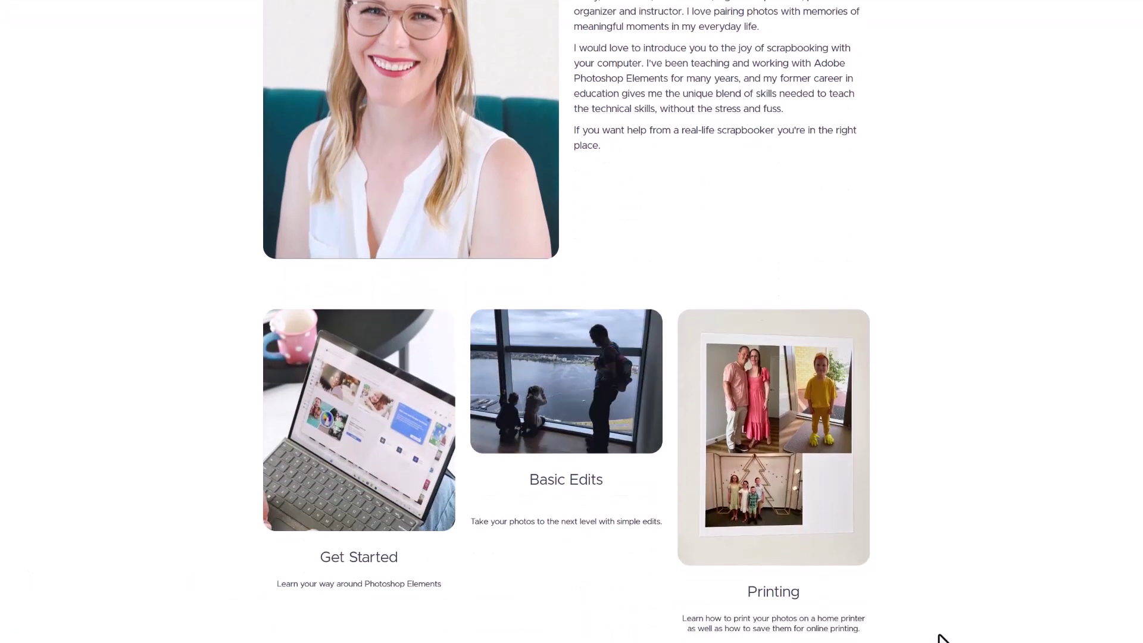
pyautogui.scroll(1, 942, 639)
pyautogui.scroll(-1, 942, 638)
pyautogui.scroll(-9, 941, 639)
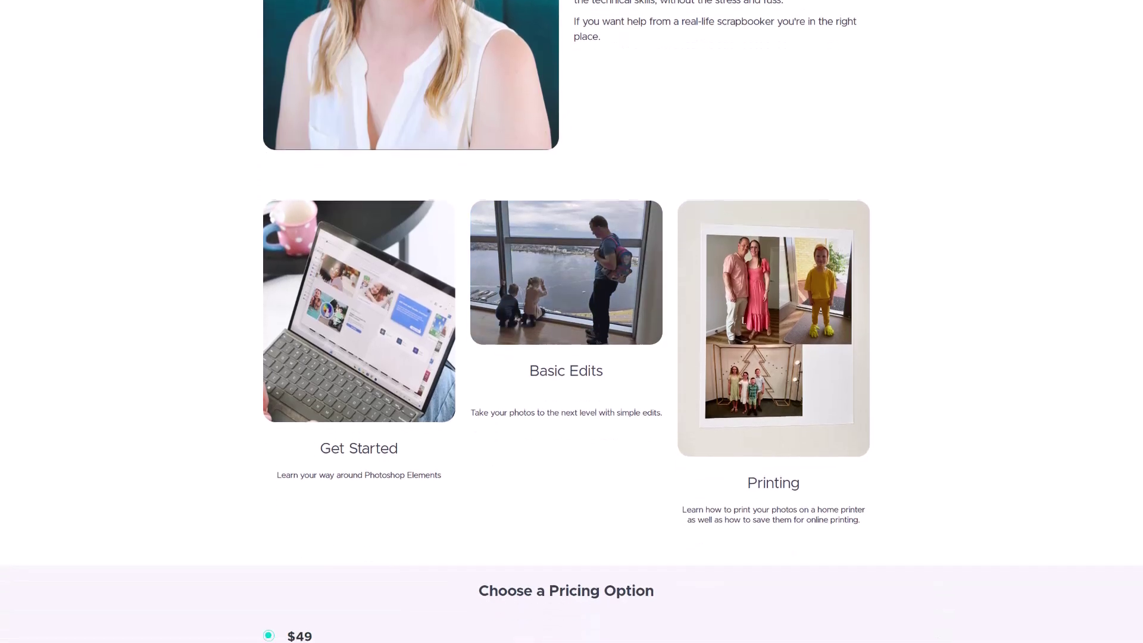